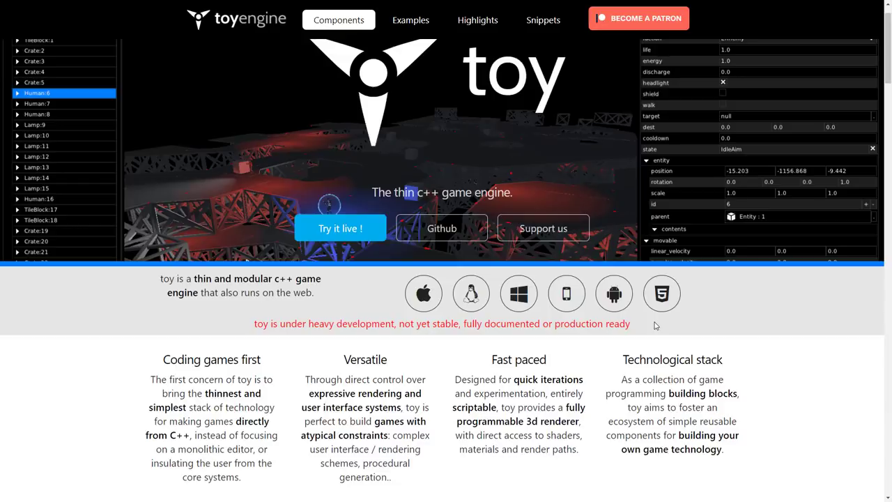
Look through the toy engine website's overview, reusable C++ components and example projects.
{"action": "scroll", "coordinate": [655, 325], "scroll_direction": "down", "scroll_amount": 5}
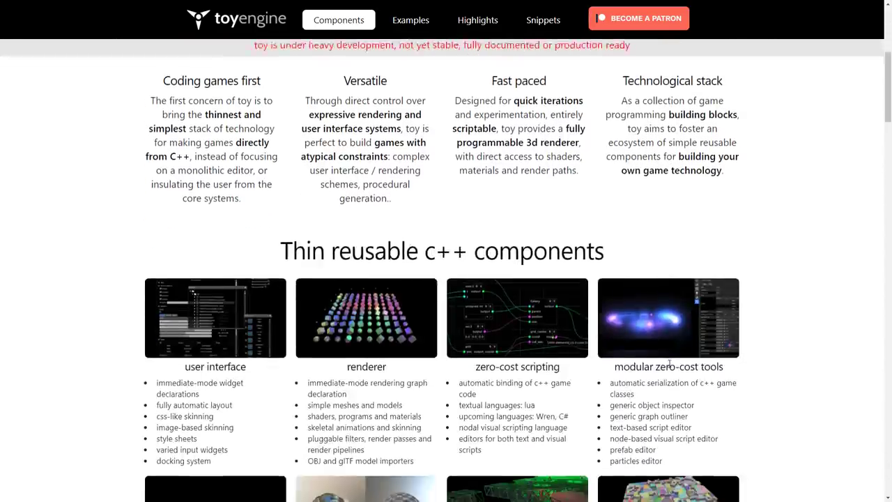
{"action": "scroll", "coordinate": [675, 381], "scroll_direction": "down", "scroll_amount": 1}
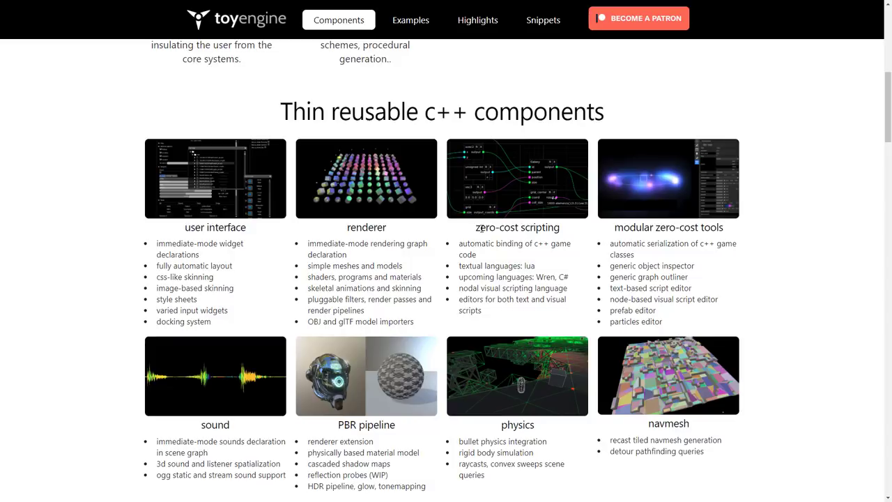
{"action": "scroll", "coordinate": [599, 296], "scroll_direction": "down", "scroll_amount": 2}
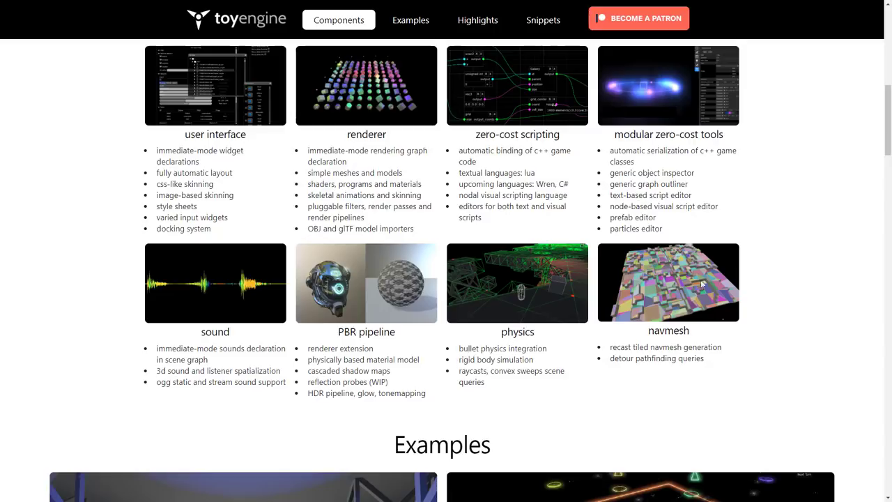
{"action": "scroll", "coordinate": [717, 333], "scroll_direction": "down", "scroll_amount": 5}
{"action": "scroll", "coordinate": [380, 253], "scroll_direction": "down", "scroll_amount": 2}
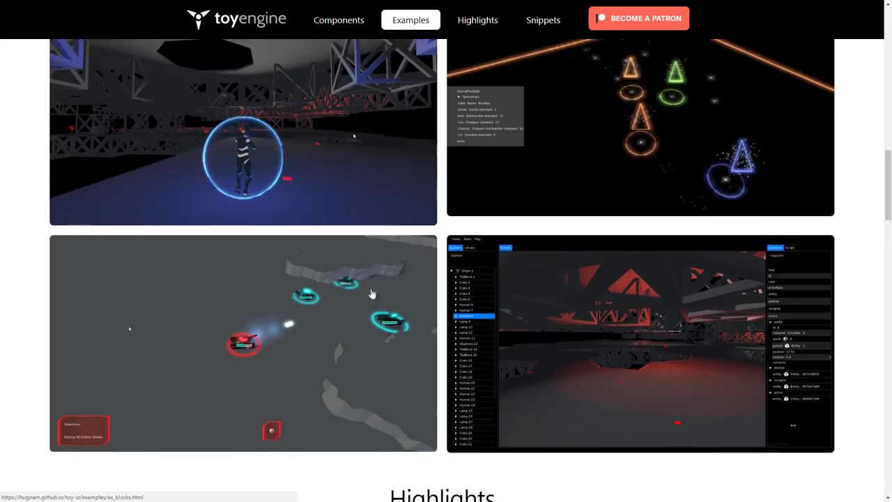
{"action": "scroll", "coordinate": [556, 285], "scroll_direction": "up", "scroll_amount": 3}
{"action": "scroll", "coordinate": [555, 285], "scroll_direction": "up", "scroll_amount": 12}
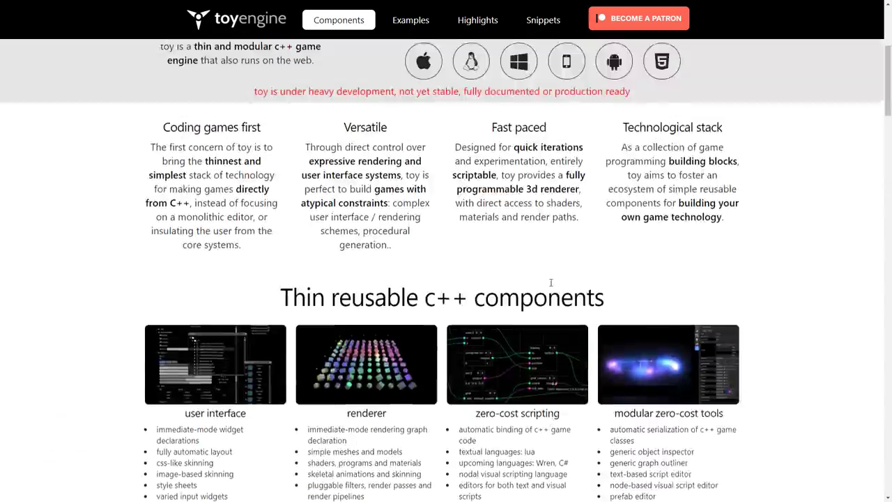
{"action": "scroll", "coordinate": [502, 291], "scroll_direction": "down", "scroll_amount": 2}
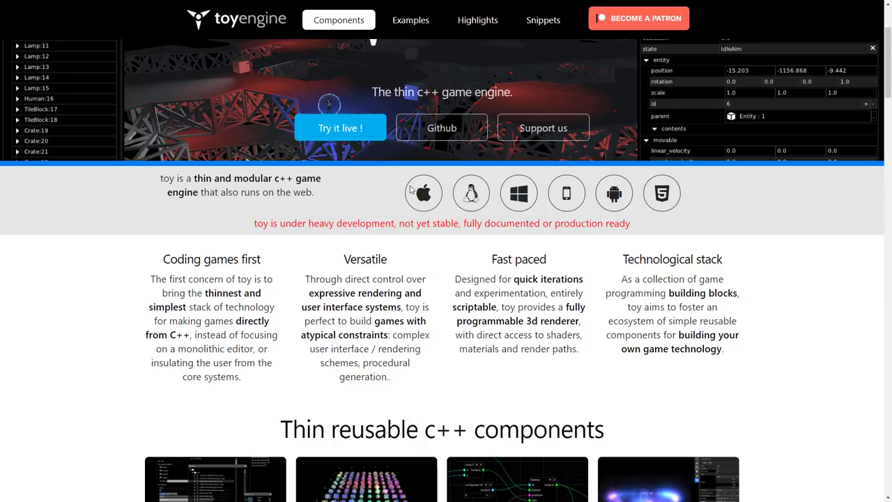
Try the live toy demo with Start (3rd Person), and leave the game's full-screen view.
{"action": "left_click", "coordinate": [673, 198]}
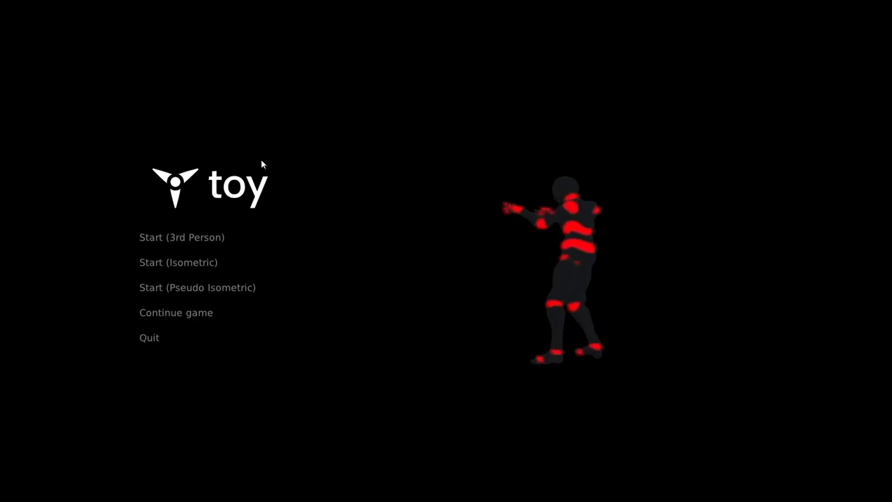
{"action": "left_click", "coordinate": [177, 237]}
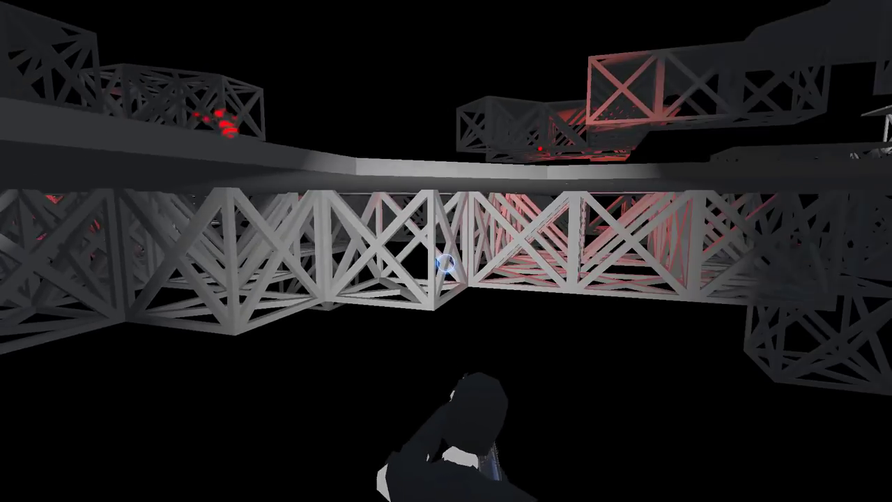
{"action": "key", "text": "Escape"}
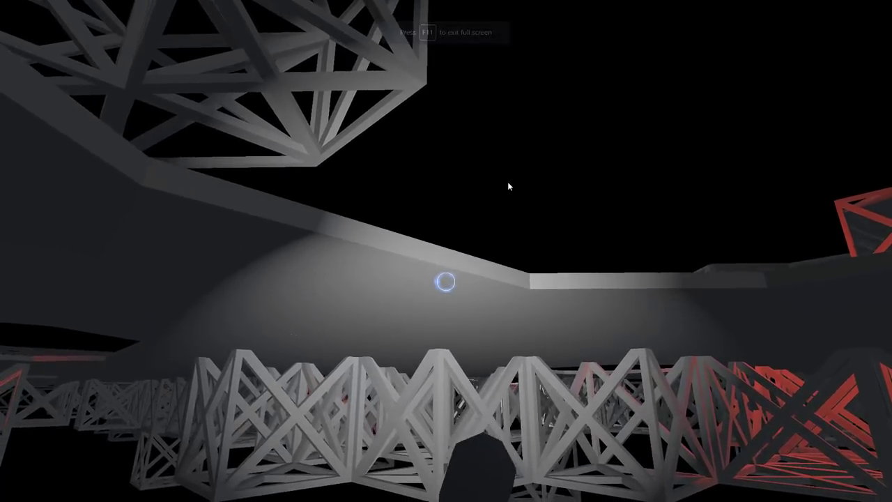
{"action": "key", "text": "F11"}
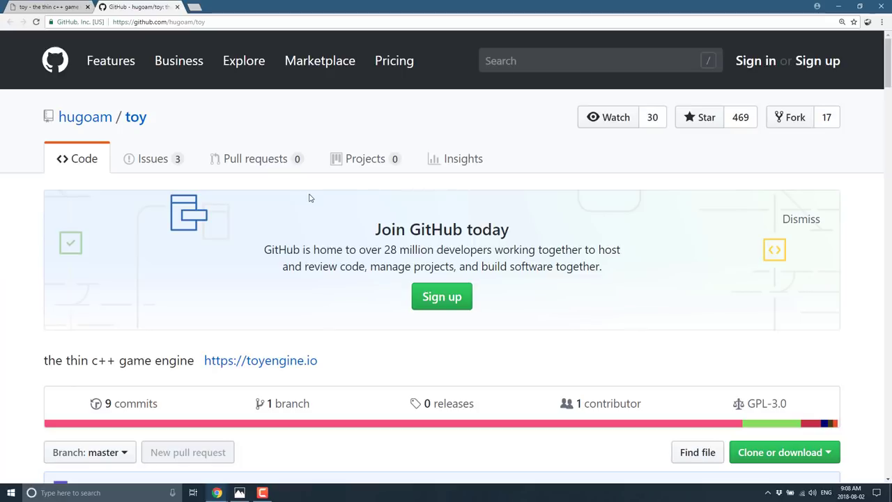
Open LICENSE.txt from the hugoam/toy GitHub repository, review the license permissions and conditions, and return to the repository page.
{"action": "scroll", "coordinate": [433, 268], "scroll_direction": "down", "scroll_amount": 5}
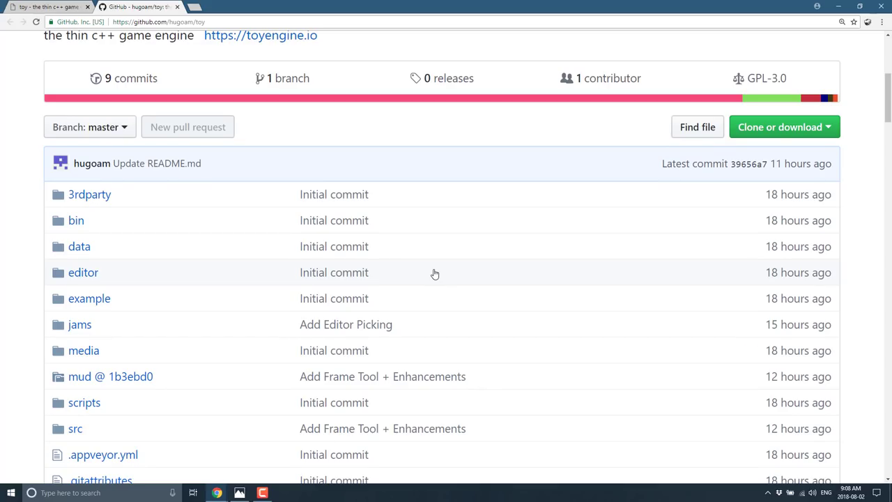
{"action": "scroll", "coordinate": [442, 261], "scroll_direction": "down", "scroll_amount": 5}
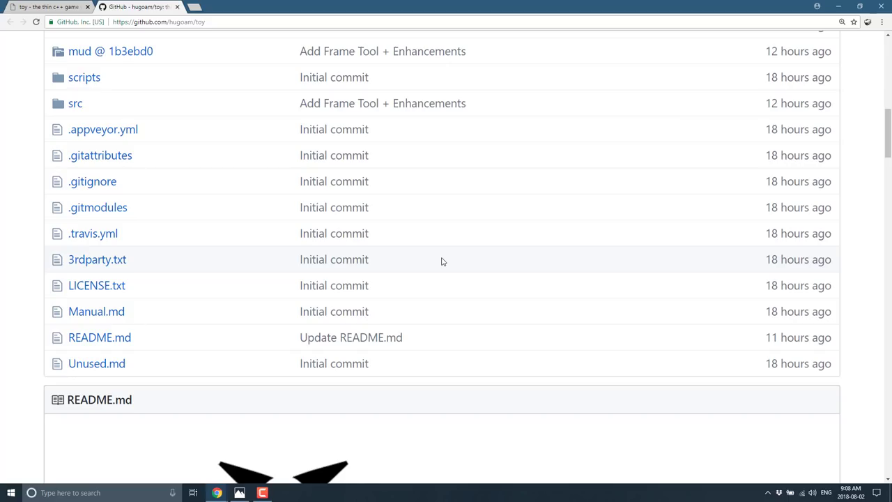
{"action": "left_click", "coordinate": [93, 288]}
{"action": "scroll", "coordinate": [328, 269], "scroll_direction": "down", "scroll_amount": 2}
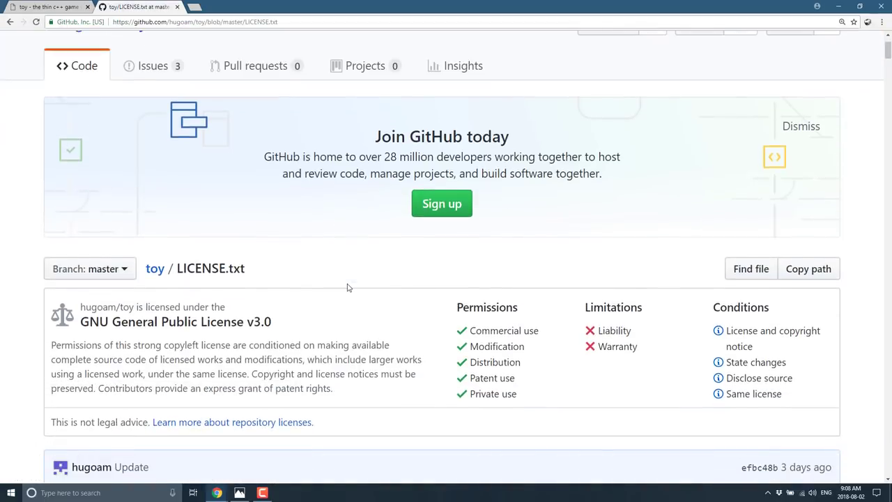
{"action": "scroll", "coordinate": [342, 279], "scroll_direction": "down", "scroll_amount": 1}
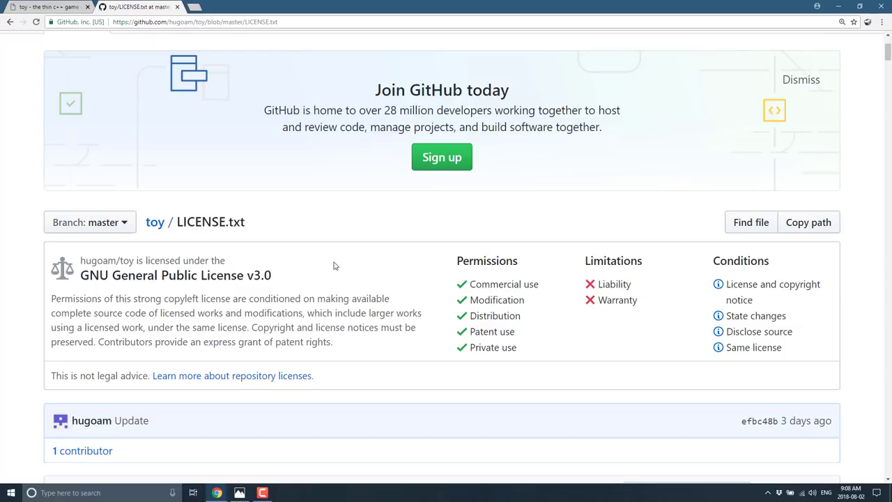
{"action": "key", "text": "alt+Left"}
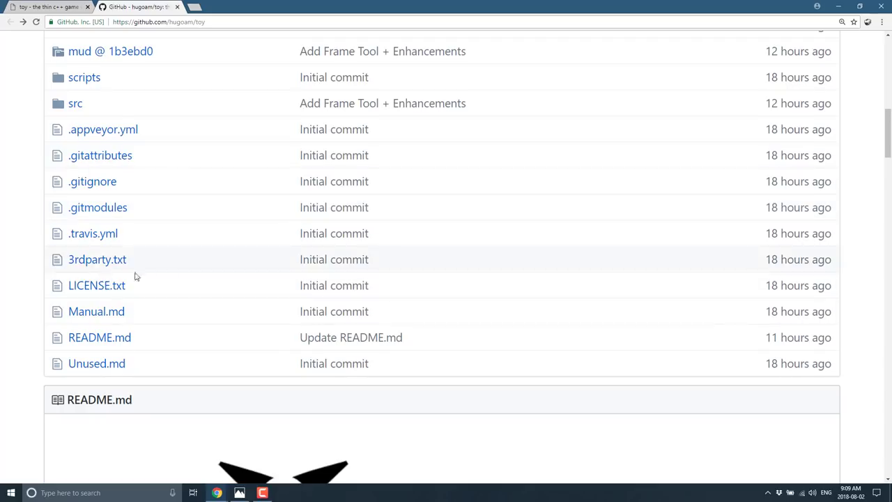
Read the repository's README introduction, principles and features, and return to the repository's file overview.
{"action": "scroll", "coordinate": [378, 281], "scroll_direction": "down", "scroll_amount": 4}
{"action": "scroll", "coordinate": [380, 280], "scroll_direction": "down", "scroll_amount": 9}
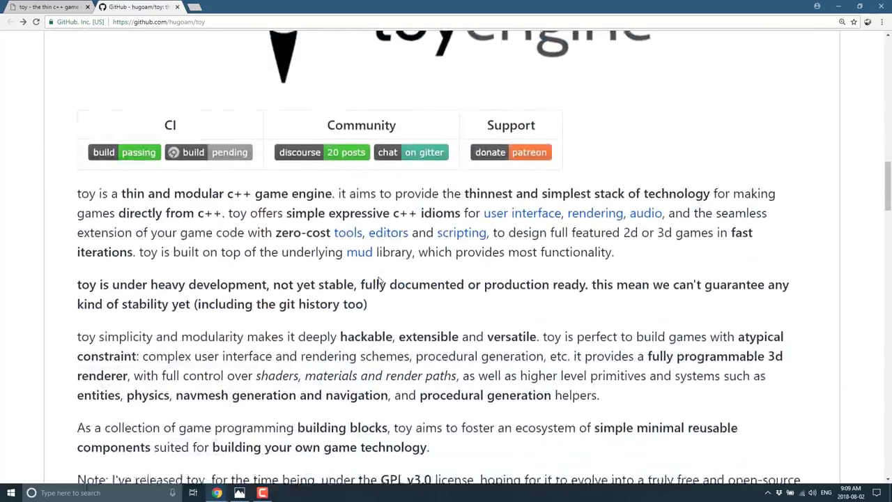
{"action": "scroll", "coordinate": [354, 273], "scroll_direction": "down", "scroll_amount": 1}
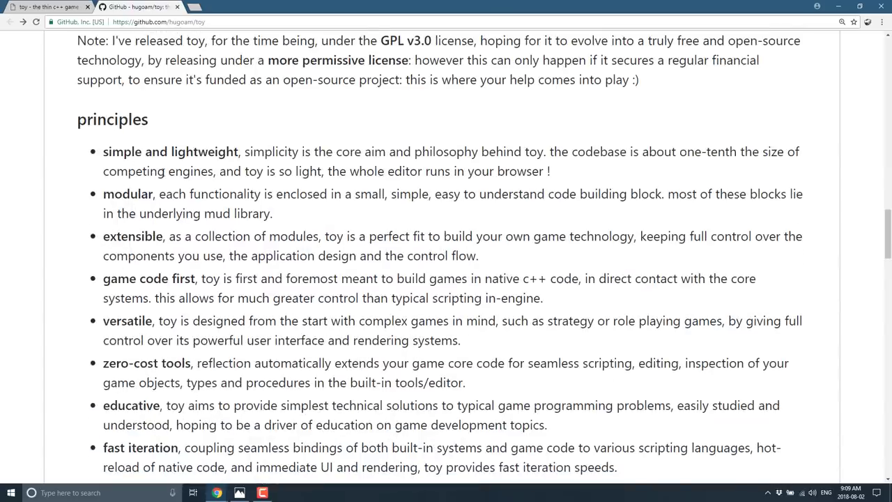
{"action": "scroll", "coordinate": [165, 171], "scroll_direction": "down", "scroll_amount": 1}
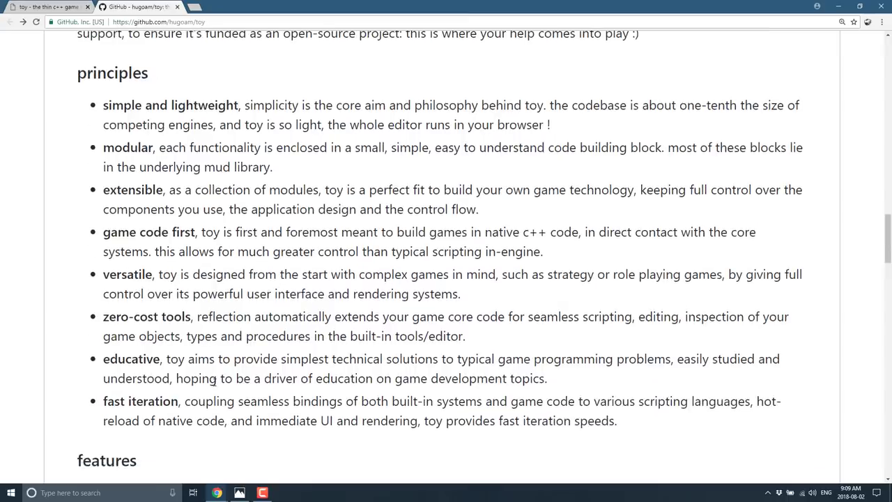
{"action": "scroll", "coordinate": [185, 325], "scroll_direction": "down", "scroll_amount": 9}
{"action": "scroll", "coordinate": [185, 325], "scroll_direction": "down", "scroll_amount": 3}
{"action": "scroll", "coordinate": [185, 325], "scroll_direction": "up", "scroll_amount": 15}
{"action": "scroll", "coordinate": [184, 324], "scroll_direction": "up", "scroll_amount": 20}
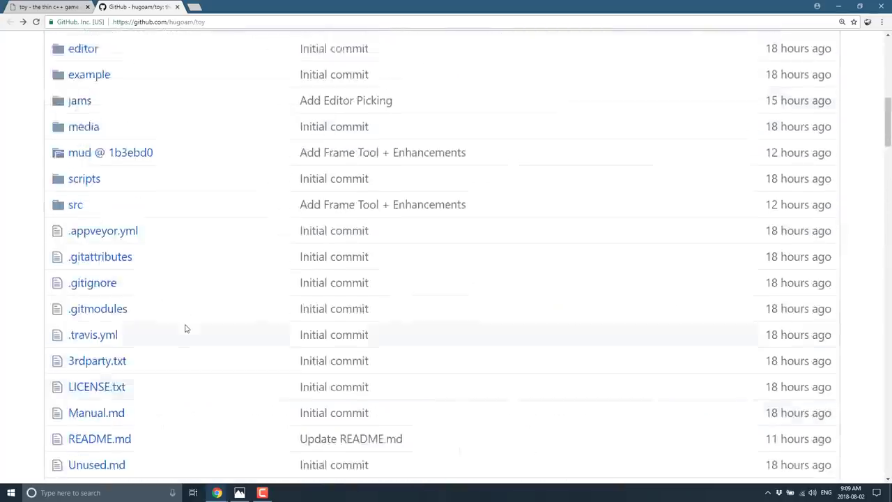
{"action": "scroll", "coordinate": [186, 328], "scroll_direction": "up", "scroll_amount": 3}
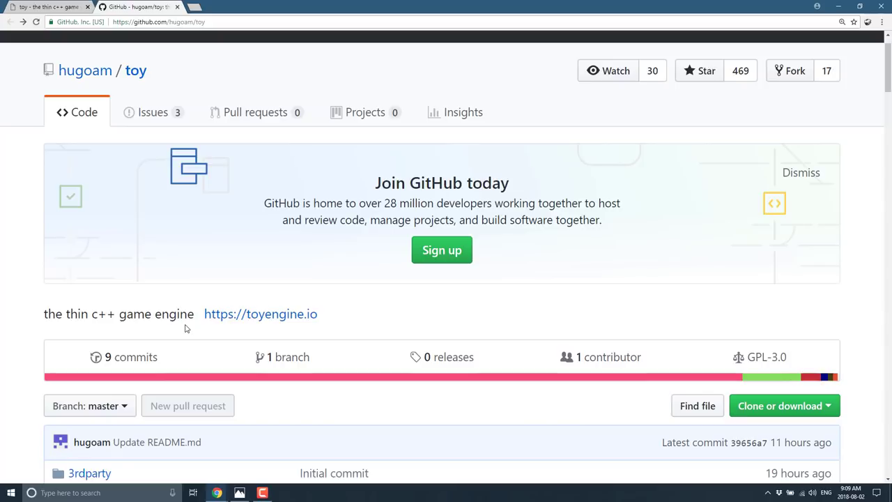
Copy the repository's HTTPS clone URL.
{"action": "left_click", "coordinate": [836, 410]}
{"action": "scroll", "coordinate": [833, 407], "scroll_direction": "down", "scroll_amount": 2}
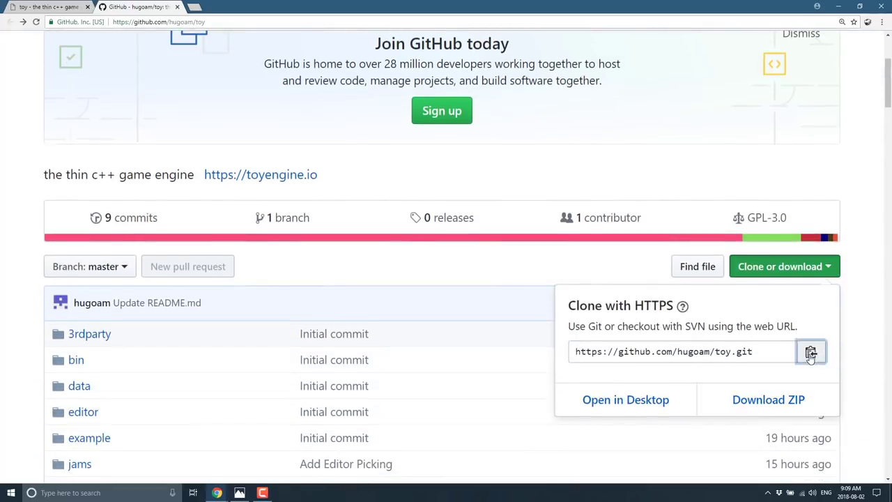
{"action": "left_click", "coordinate": [811, 352]}
Open a Command Prompt window and change the working directory to \temp.
{"action": "key", "text": "super"}
{"action": "type", "text": "cmd"}
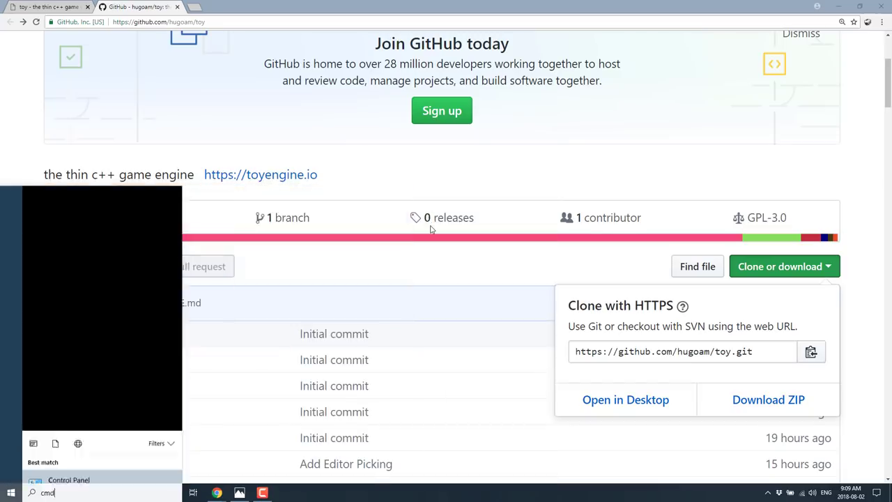
{"action": "key", "text": "Return"}
{"action": "type", "text": "cd \\temp"}
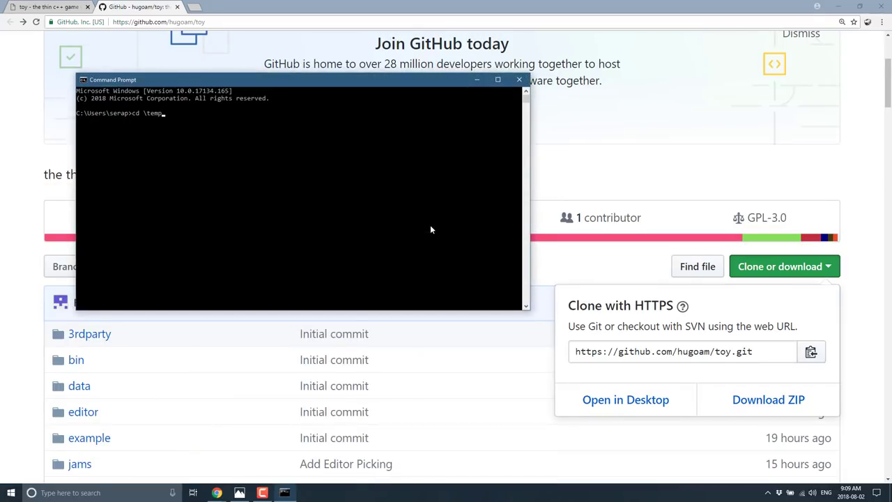
{"action": "key", "text": "Return"}
Set the Command Prompt font size to 28 and move the window slightly higher on the desktop.
{"action": "left_click", "coordinate": [83, 80]}
{"action": "mouse_move", "coordinate": [114, 149]}
{"action": "left_click", "coordinate": [119, 167]}
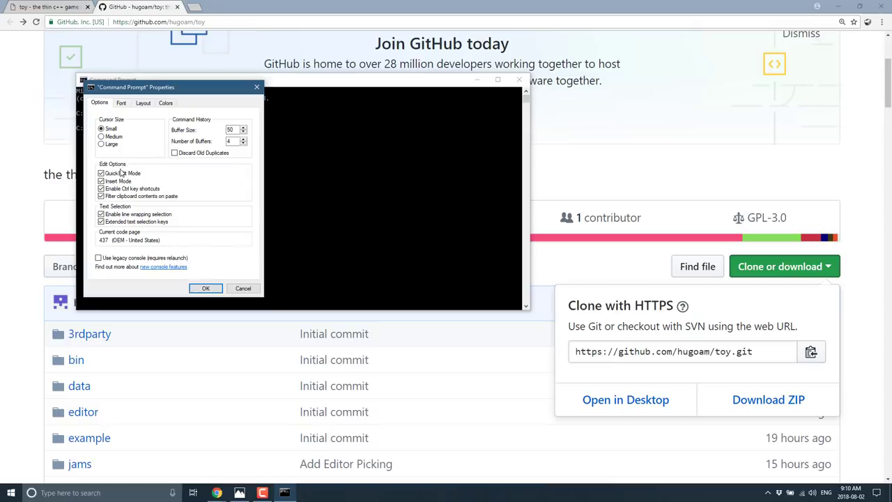
{"action": "left_click", "coordinate": [121, 103]}
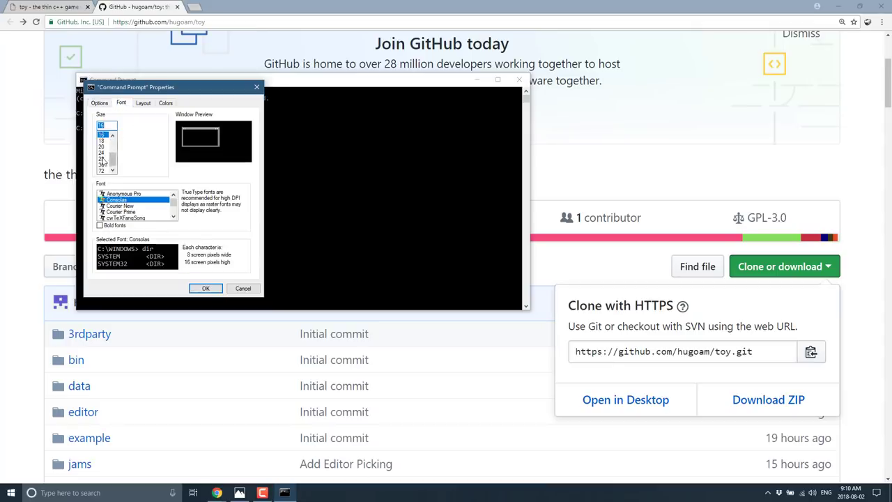
{"action": "left_click", "coordinate": [102, 159]}
{"action": "left_click", "coordinate": [206, 288]}
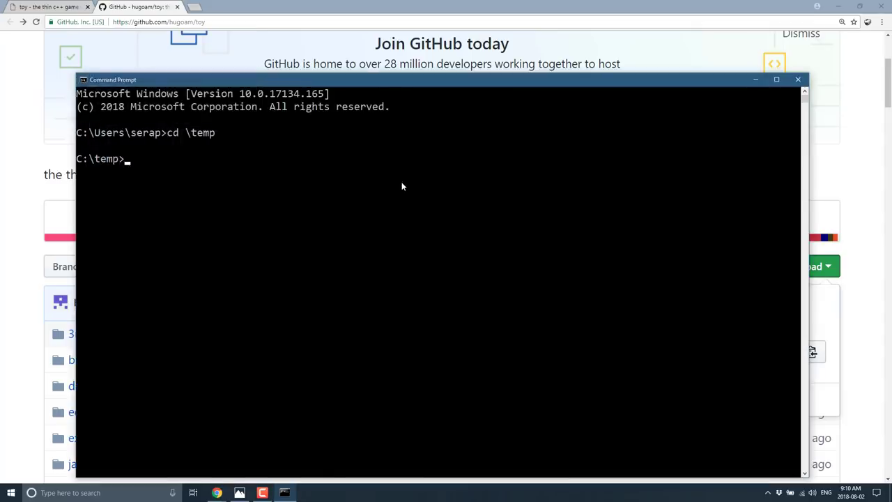
{"action": "left_click_drag", "start_coordinate": [391, 76], "coordinate": [389, 53]}
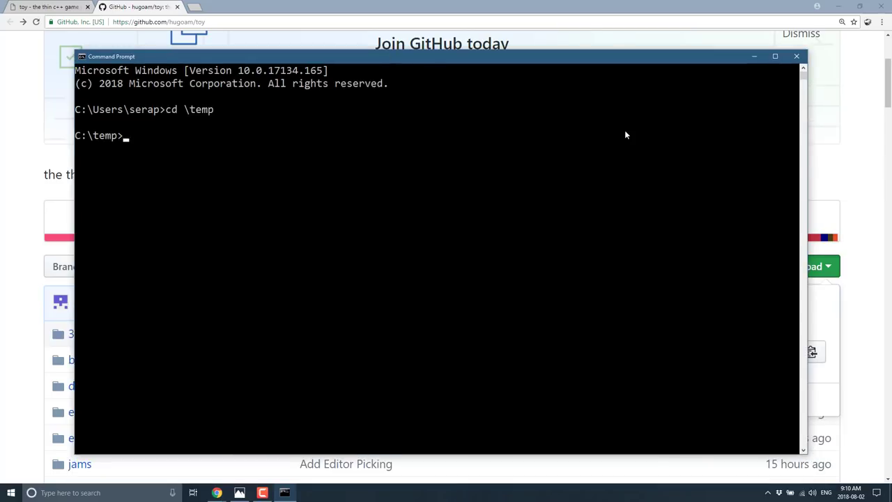
{"action": "type", "text": "git clone"}
{"action": "key", "text": "ctrl+v"}
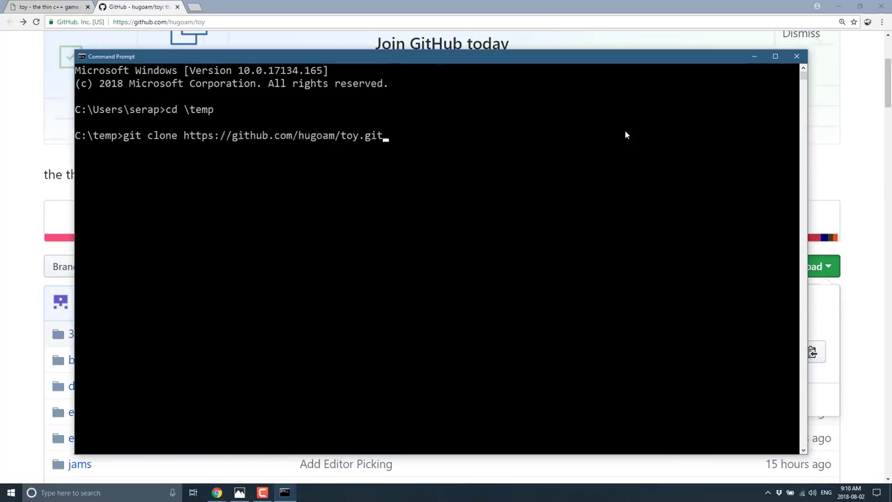
{"action": "type", "text": "--recursive"}
{"action": "key", "text": "Return"}
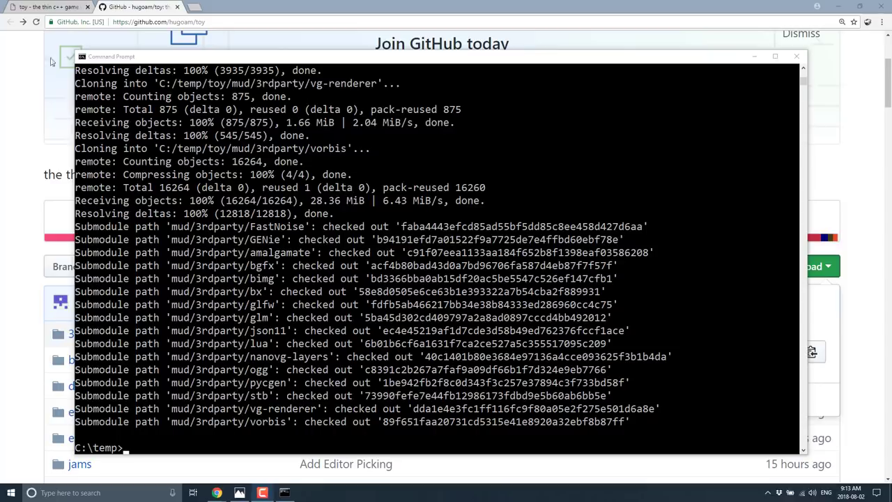
Change into the cloned toy directory and list its contents.
{"action": "left_click", "coordinate": [224, 390]}
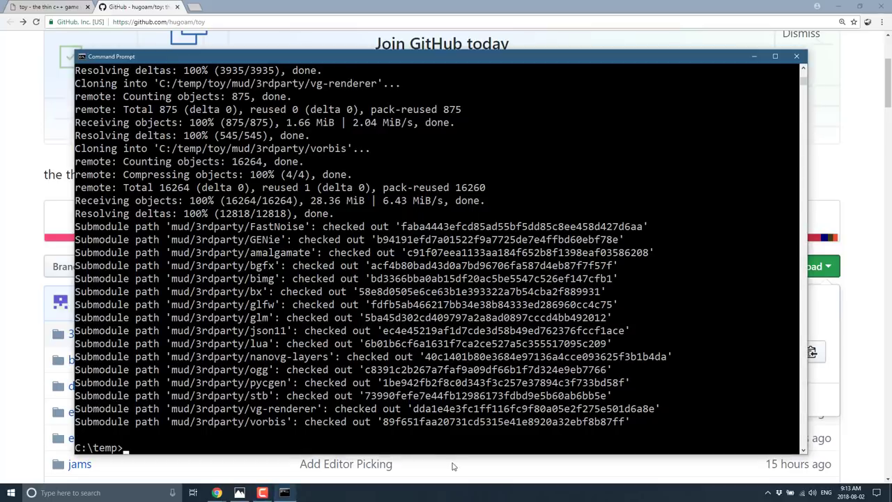
{"action": "type", "text": "cd toy"}
{"action": "key", "text": "Return"}
{"action": "type", "text": "dir"}
{"action": "key", "text": "Return"}
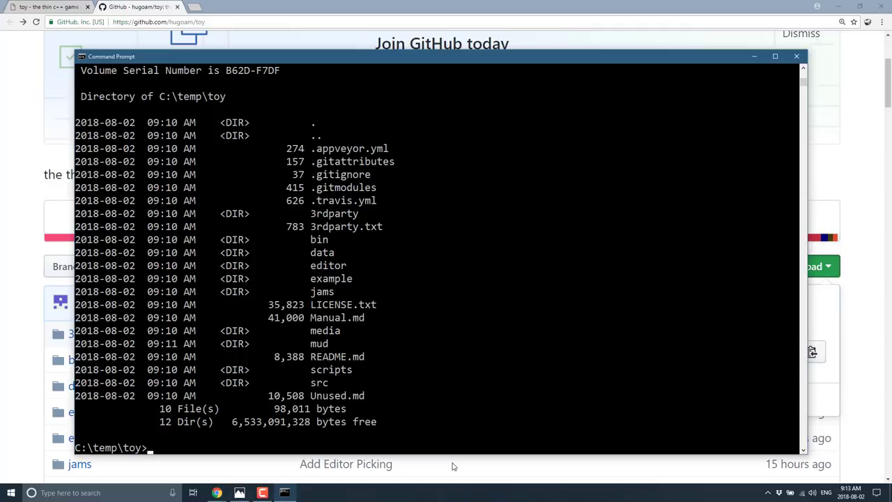
Change into the bin directory inside toy and list its contents.
{"action": "type", "text": "cd bin"}
{"action": "key", "text": "Return"}
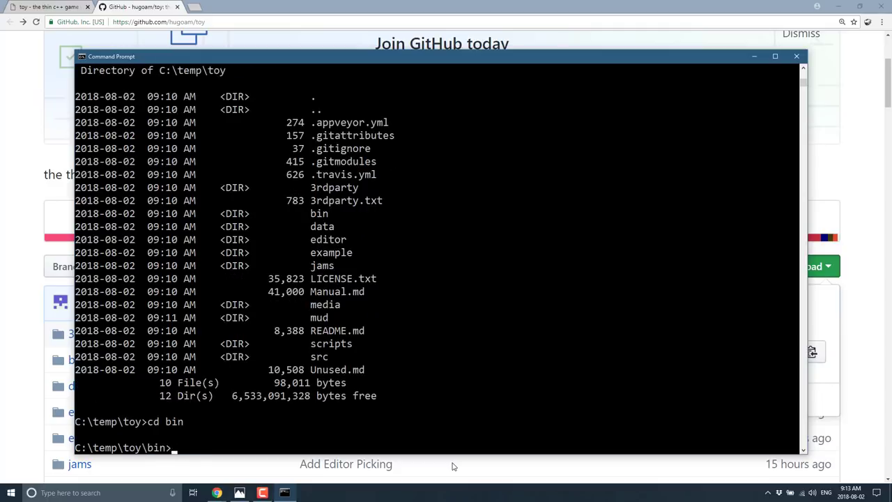
{"action": "type", "text": "cd"}
{"action": "key", "text": "BackSpace"}
{"action": "key", "text": "BackSpace"}
{"action": "type", "text": "dir"}
{"action": "key", "text": "Return"}
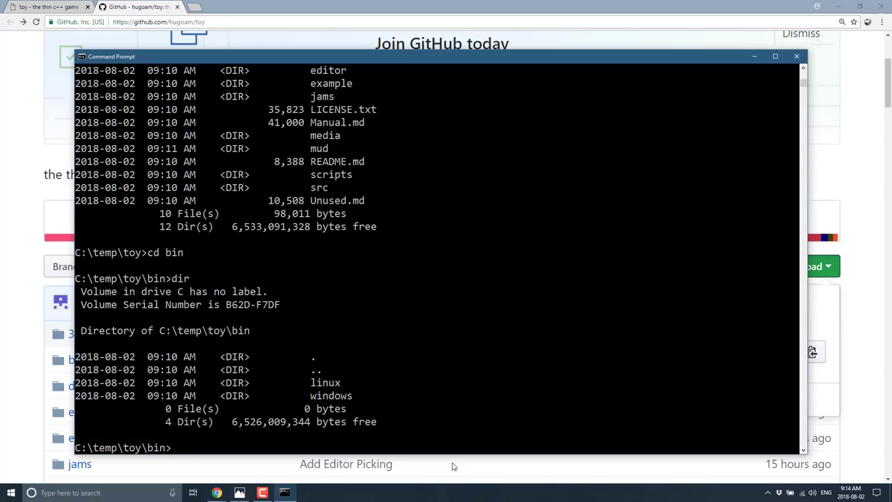
Change into the windows directory inside bin and list its contents.
{"action": "type", "text": "cd windows"}
{"action": "key", "text": "Return"}
{"action": "type", "text": "dir"}
{"action": "key", "text": "Return"}
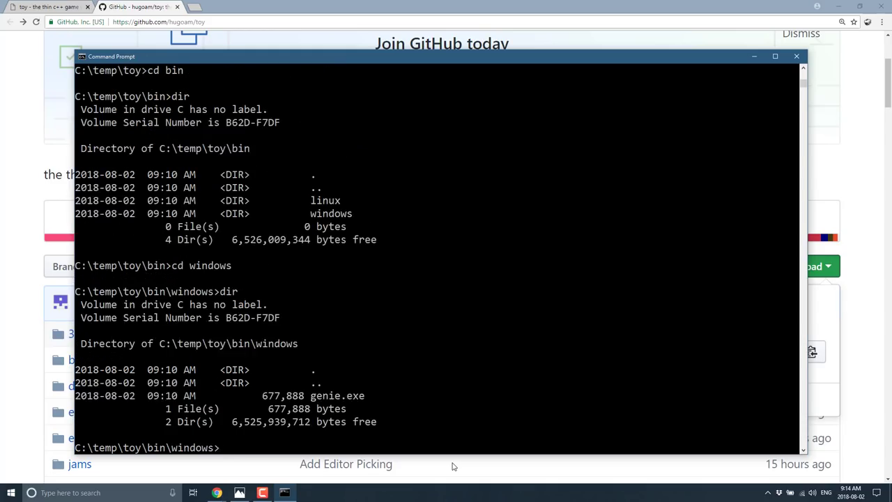
Generate the Visual Studio 2017 project files by running genie vs2017 in the bin\windows directory.
{"action": "type", "text": "genie vs10"}
{"action": "left_click", "coordinate": [446, 447]}
{"action": "key", "text": "Escape"}
{"action": "key", "text": "BackSpace"}
{"action": "type", "text": "2017"}
{"action": "key", "text": "BackSpace"}
{"action": "type", "text": "7"}
{"action": "key", "text": "Return"}
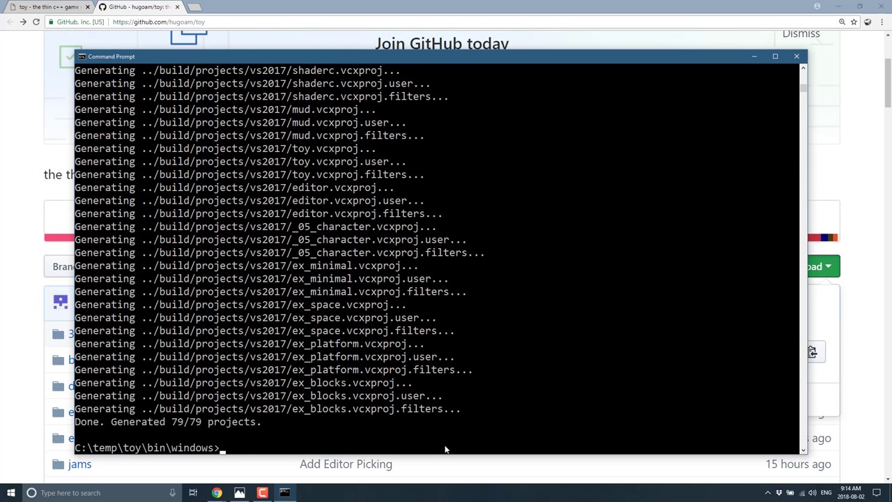
Change to the C:\temp\toy directory and list its contents.
{"action": "type", "text": "cd\\temp\\b"}
{"action": "key", "text": "BackSpace"}
{"action": "type", "text": "toy"}
{"action": "key", "text": "Return"}
{"action": "type", "text": "dir"}
{"action": "key", "text": "Return"}
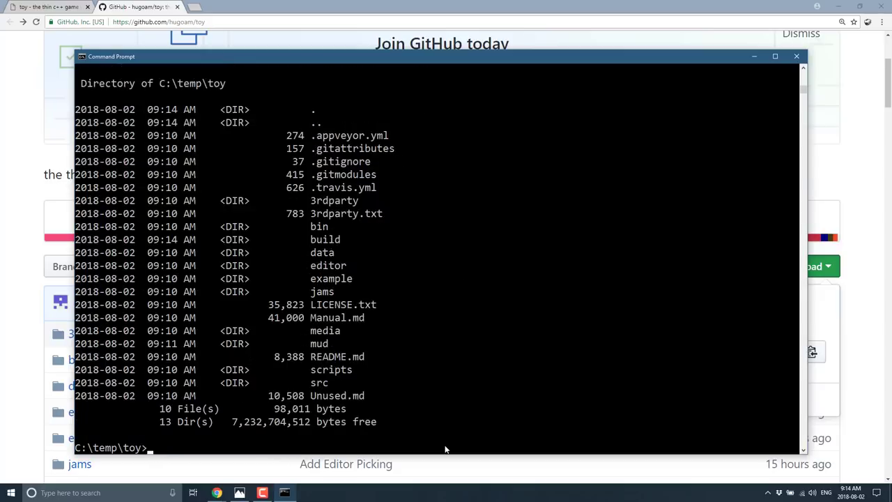
Change into the build directory inside toy and list its contents.
{"action": "type", "text": "cd build"}
{"action": "key", "text": "Return"}
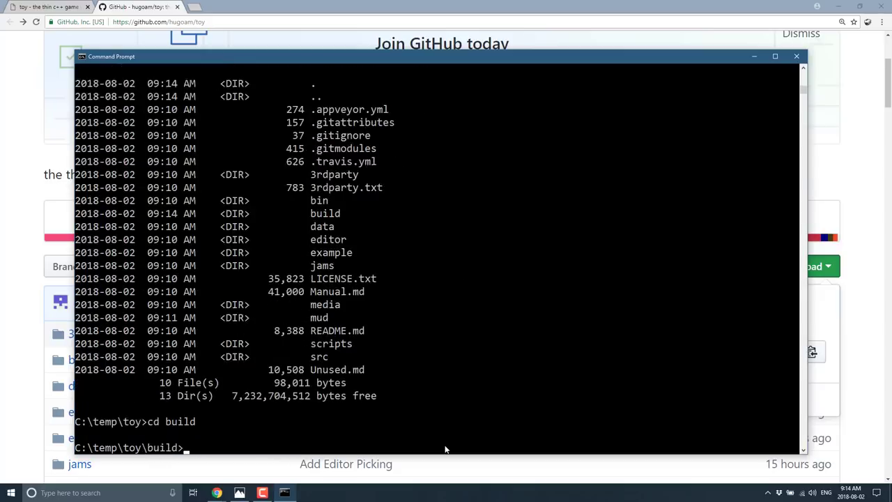
{"action": "type", "text": "dir"}
{"action": "key", "text": "Return"}
Change into the projects directory inside build and list its contents.
{"action": "type", "text": "cd projects"}
{"action": "key", "text": "Return"}
{"action": "type", "text": "dir"}
{"action": "key", "text": "Return"}
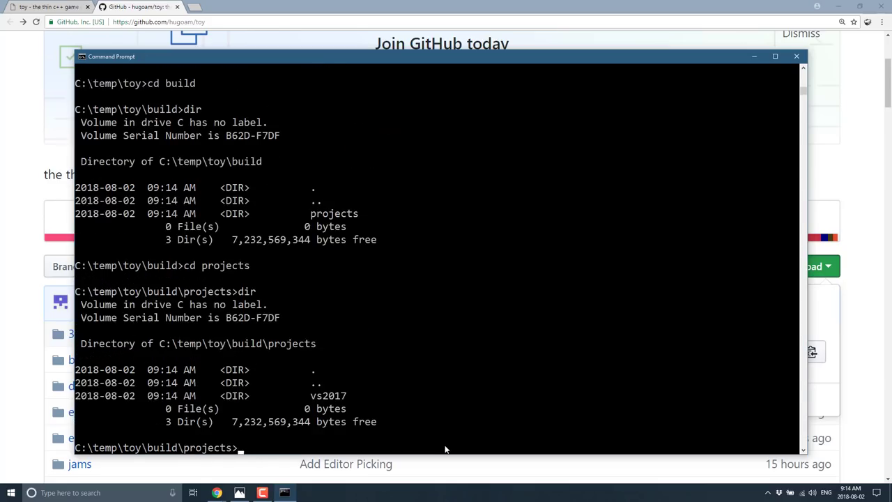
Change into the vs2017 directory inside projects and list the generated files.
{"action": "type", "text": "cd vs2017"}
{"action": "key", "text": "Return"}
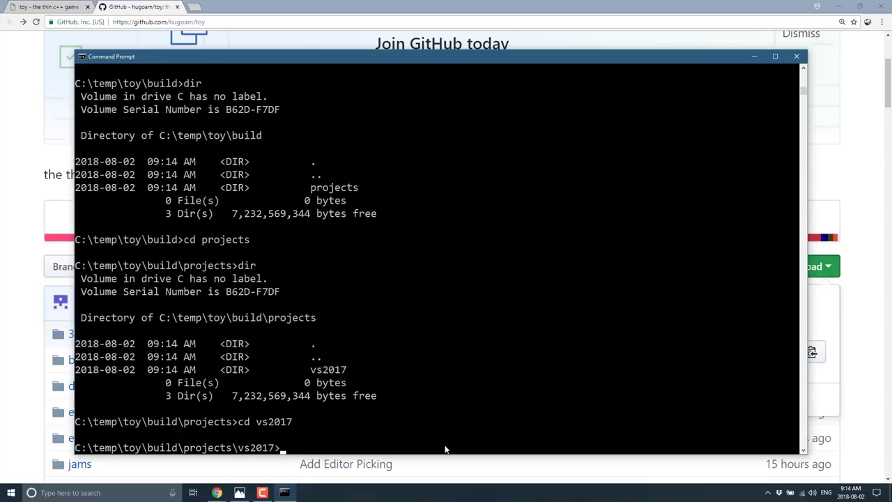
{"action": "type", "text": "dir"}
{"action": "key", "text": "Return"}
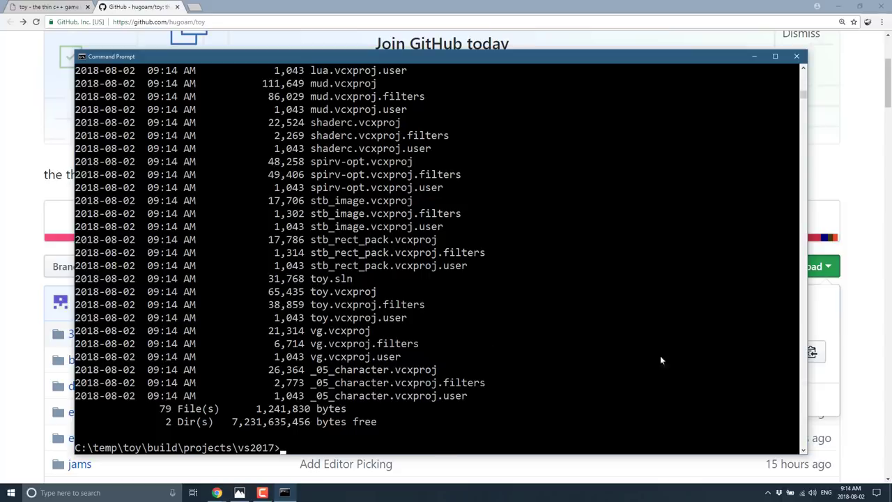
Open toy.sln in Visual Studio from the command prompt and select the toy project in the solution's lib folder.
{"action": "type", "text": "toy.sln"}
{"action": "key", "text": "Return"}
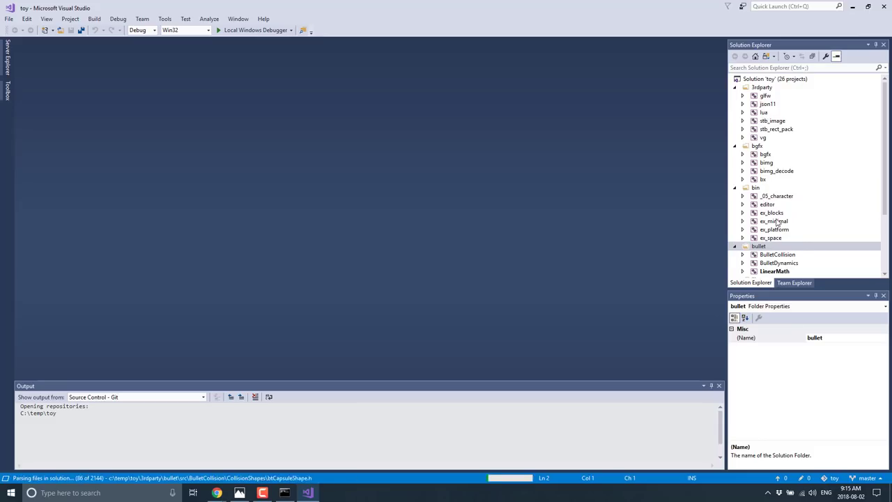
{"action": "scroll", "coordinate": [776, 221], "scroll_direction": "down", "scroll_amount": 1}
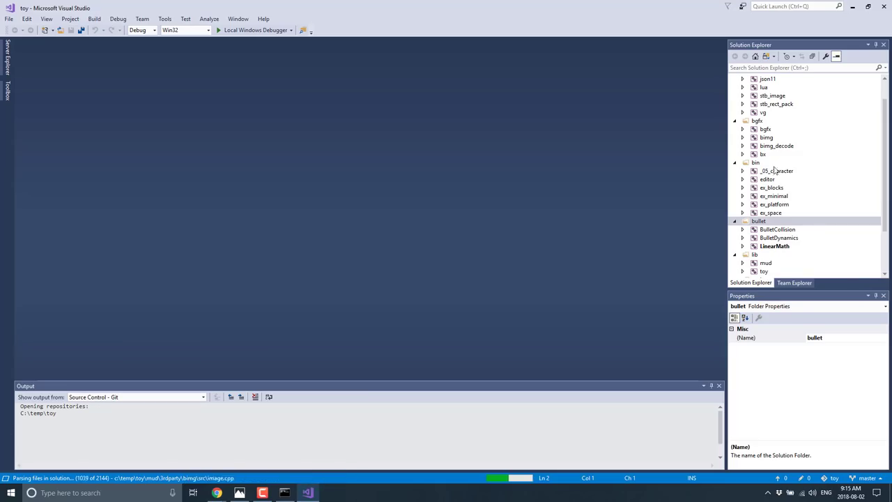
{"action": "scroll", "coordinate": [803, 224], "scroll_direction": "down", "scroll_amount": 2}
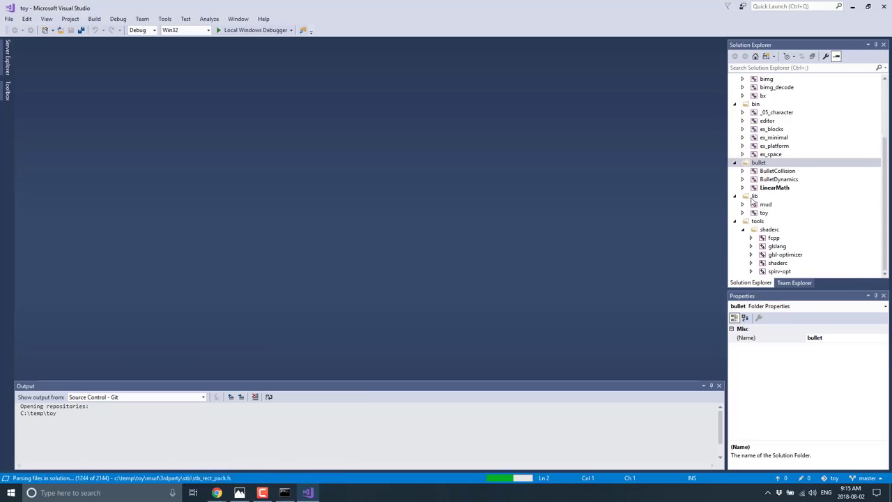
{"action": "left_click", "coordinate": [764, 205]}
{"action": "left_click", "coordinate": [764, 212]}
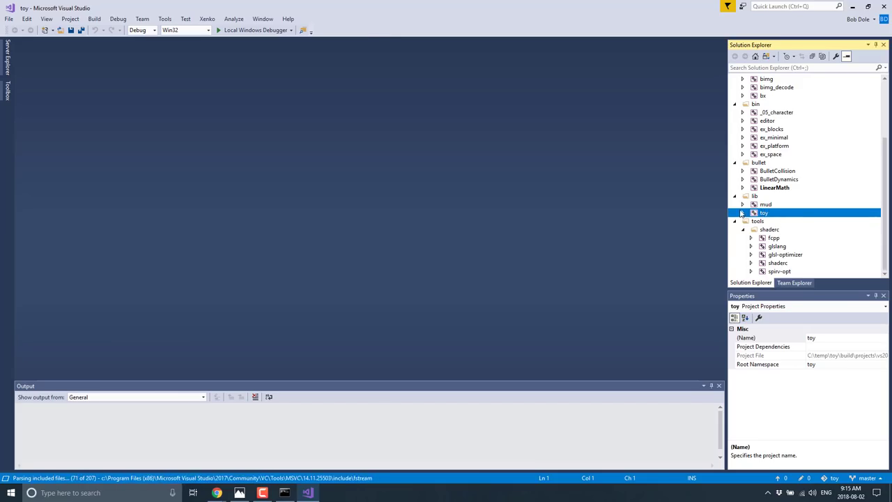
Expand the toy project down to src/core/Entity and open Entity.cpp in the code editor.
{"action": "left_click", "coordinate": [742, 212]}
{"action": "scroll", "coordinate": [752, 251], "scroll_direction": "down", "scroll_amount": 2}
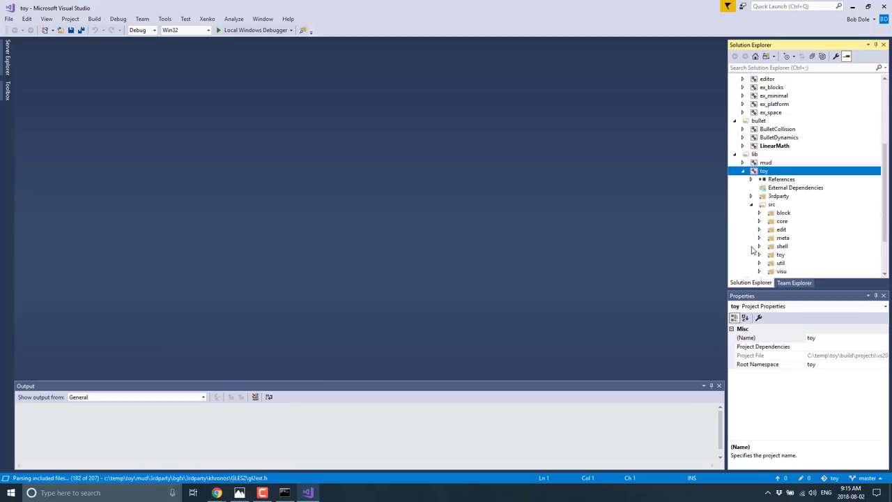
{"action": "left_click", "coordinate": [762, 221]}
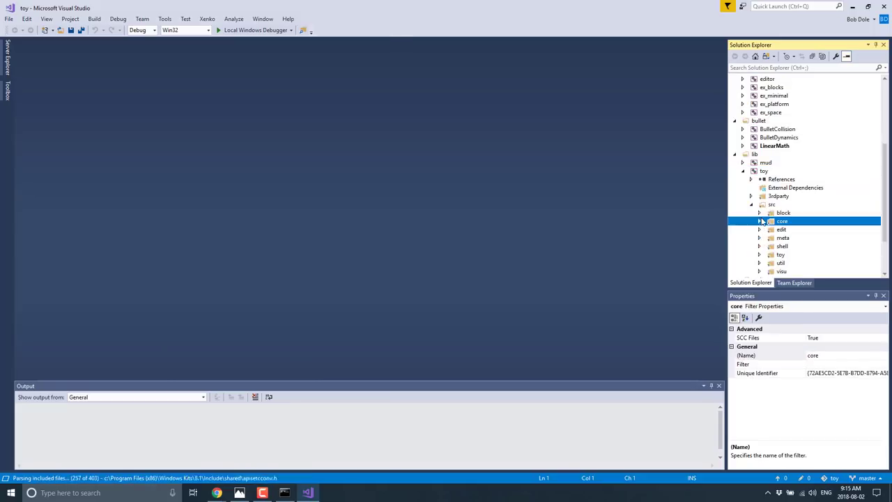
{"action": "left_click", "coordinate": [759, 221]}
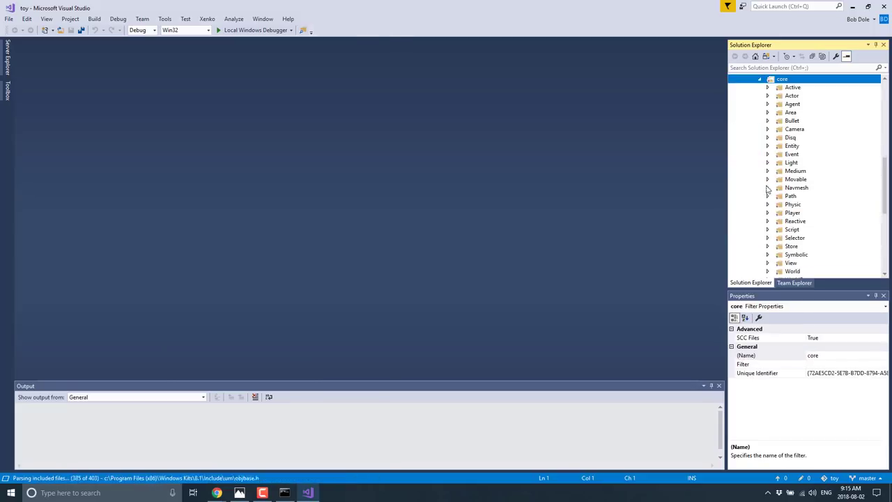
{"action": "left_click", "coordinate": [767, 146]}
{"action": "left_click", "coordinate": [801, 154]}
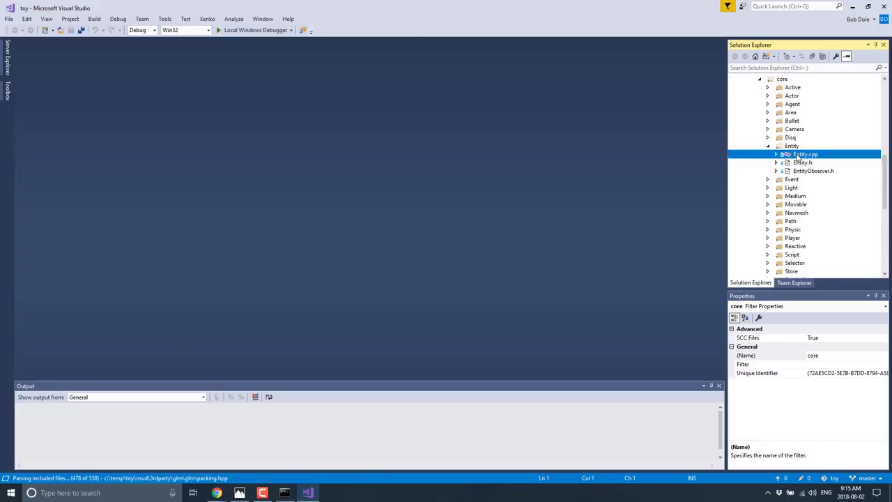
{"action": "double_click", "coordinate": [801, 154]}
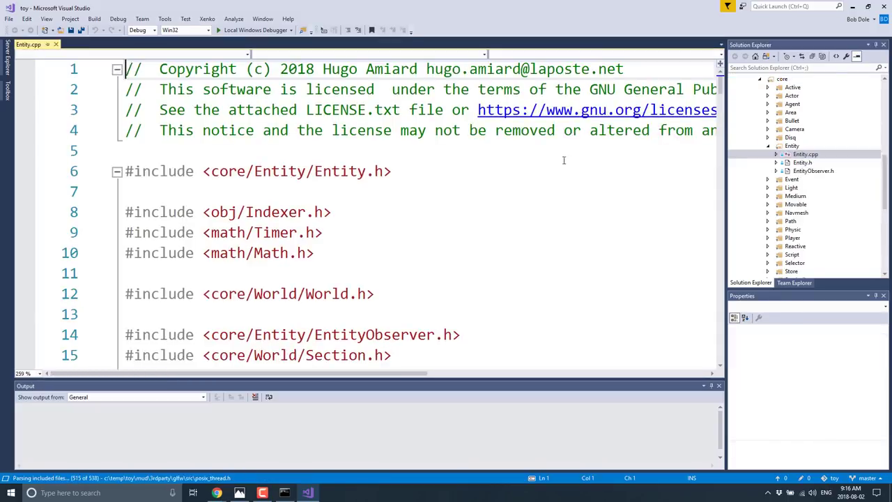
Examine the Entity.cpp source, from its includes and constructors through the rotation and hook functions, at a smaller text zoom.
{"action": "scroll", "coordinate": [514, 217], "scroll_direction": "down", "scroll_amount": 2, "text": "ctrl"}
{"action": "scroll", "coordinate": [513, 218], "scroll_direction": "down", "scroll_amount": 2}
{"action": "scroll", "coordinate": [513, 218], "scroll_direction": "down", "scroll_amount": 2}
{"action": "scroll", "coordinate": [517, 207], "scroll_direction": "down", "scroll_amount": 1}
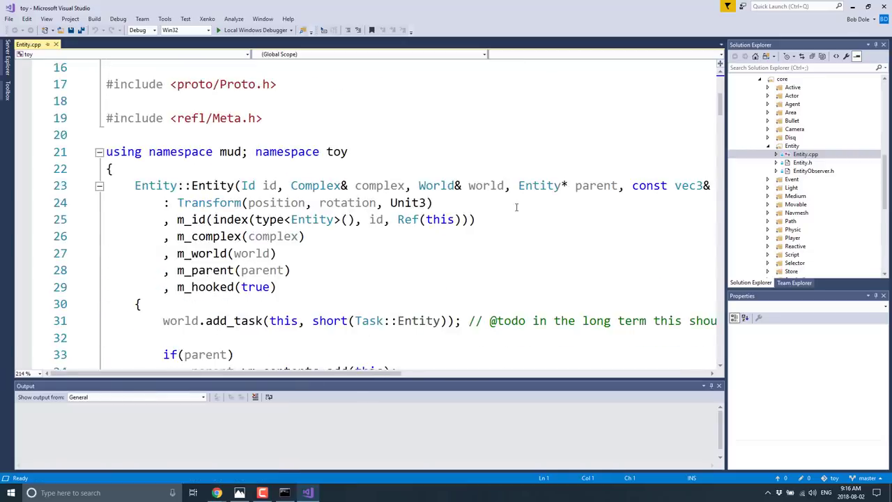
{"action": "scroll", "coordinate": [517, 207], "scroll_direction": "down", "scroll_amount": 11}
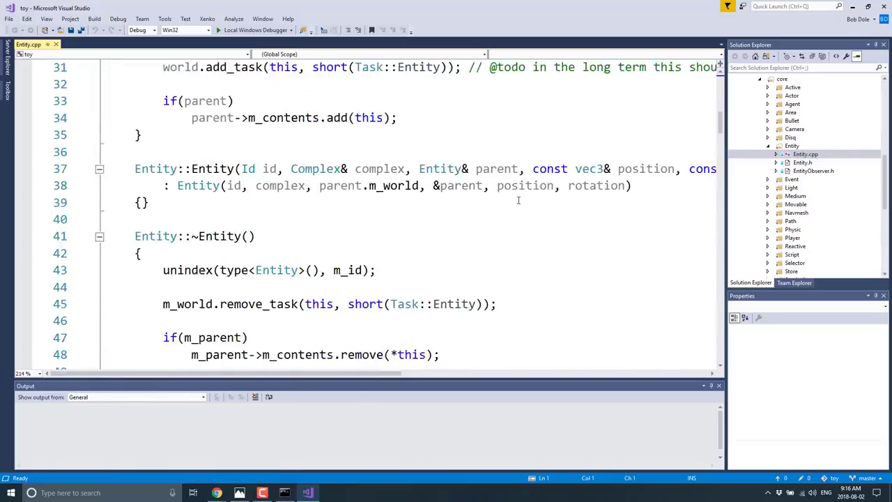
{"action": "scroll", "coordinate": [518, 200], "scroll_direction": "down", "scroll_amount": 5}
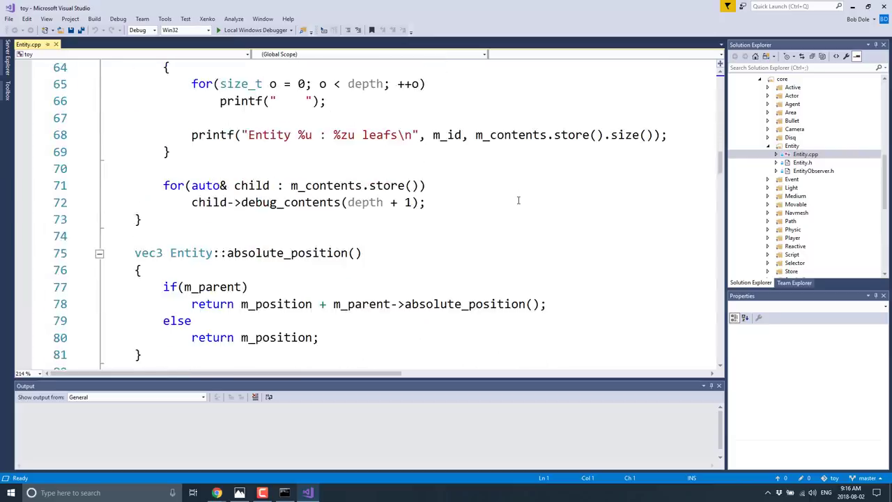
{"action": "scroll", "coordinate": [518, 200], "scroll_direction": "down", "scroll_amount": 16}
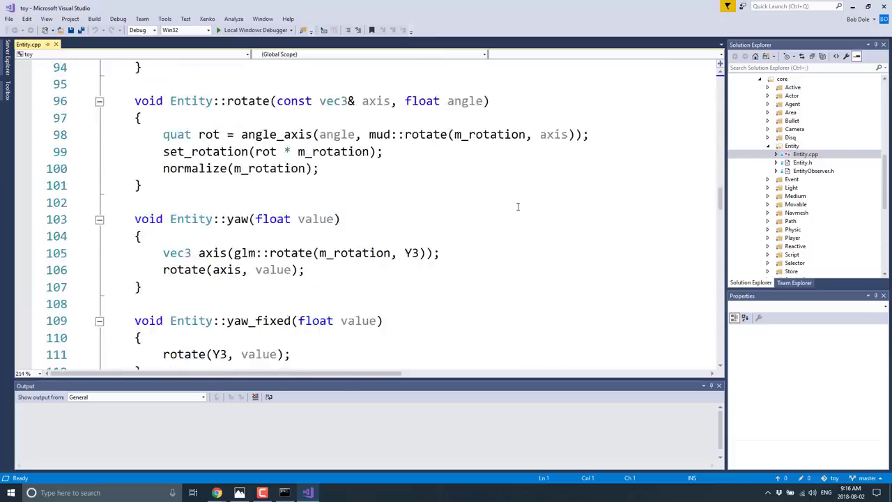
{"action": "scroll", "coordinate": [518, 206], "scroll_direction": "down", "scroll_amount": 20}
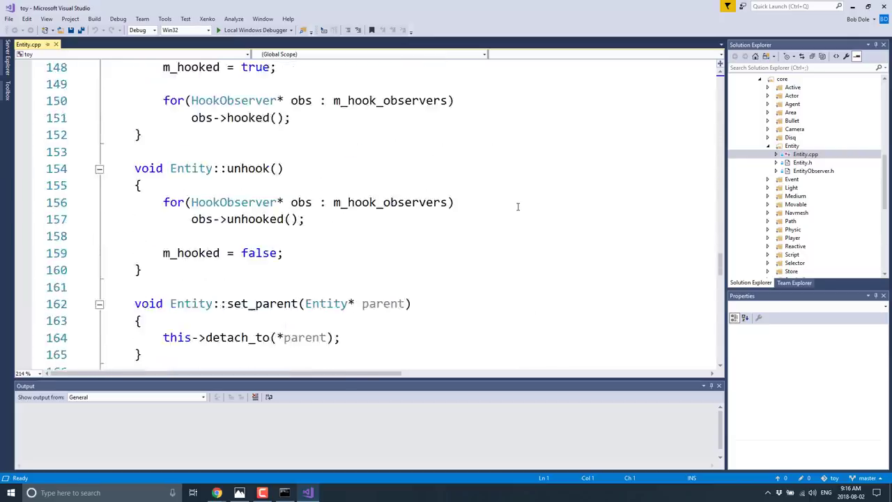
{"action": "scroll", "coordinate": [517, 206], "scroll_direction": "down", "scroll_amount": 13}
{"action": "scroll", "coordinate": [519, 205], "scroll_direction": "up", "scroll_amount": 7}
{"action": "scroll", "coordinate": [362, 184], "scroll_direction": "up", "scroll_amount": 20}
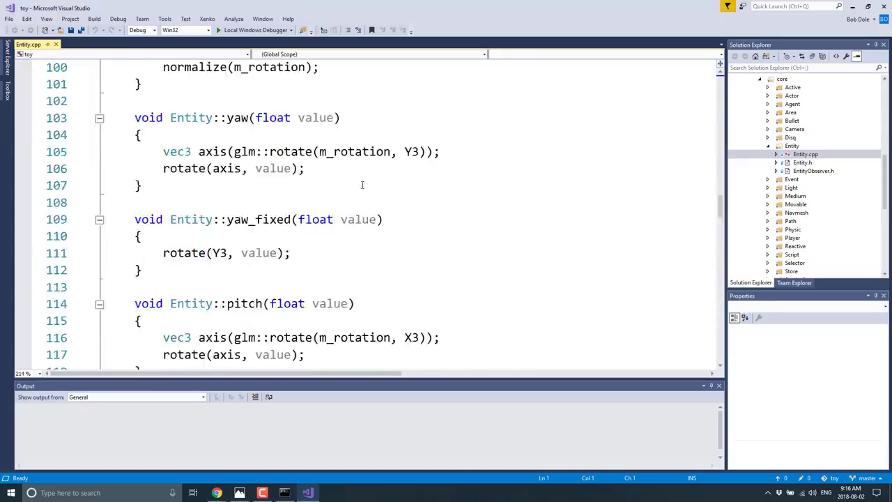
{"action": "scroll", "coordinate": [362, 184], "scroll_direction": "up", "scroll_amount": 20}
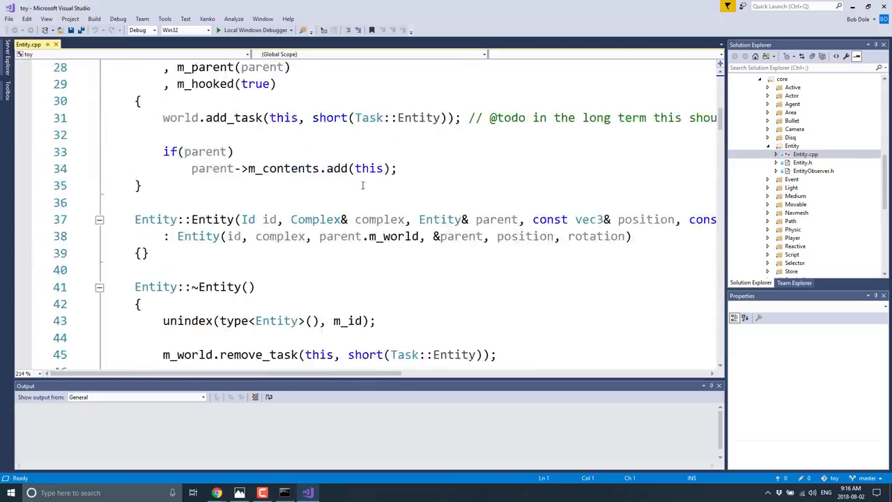
{"action": "scroll", "coordinate": [362, 185], "scroll_direction": "up", "scroll_amount": 3}
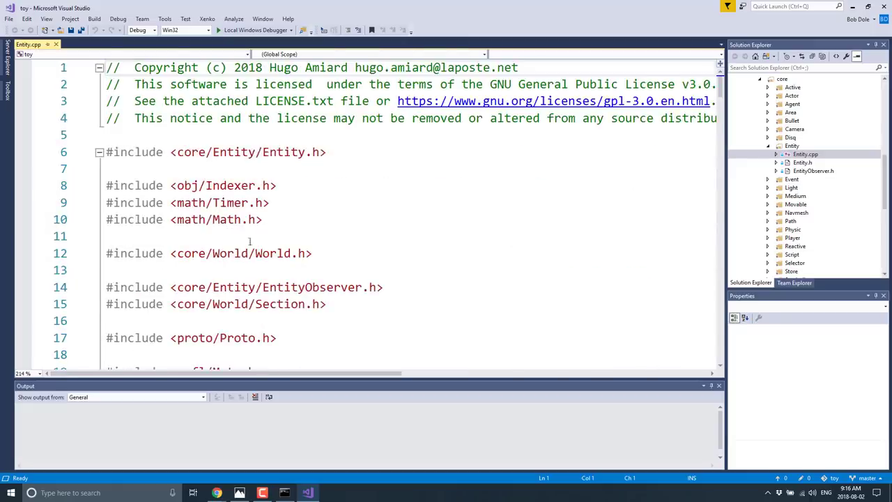
{"action": "scroll", "coordinate": [350, 265], "scroll_direction": "down", "scroll_amount": 5}
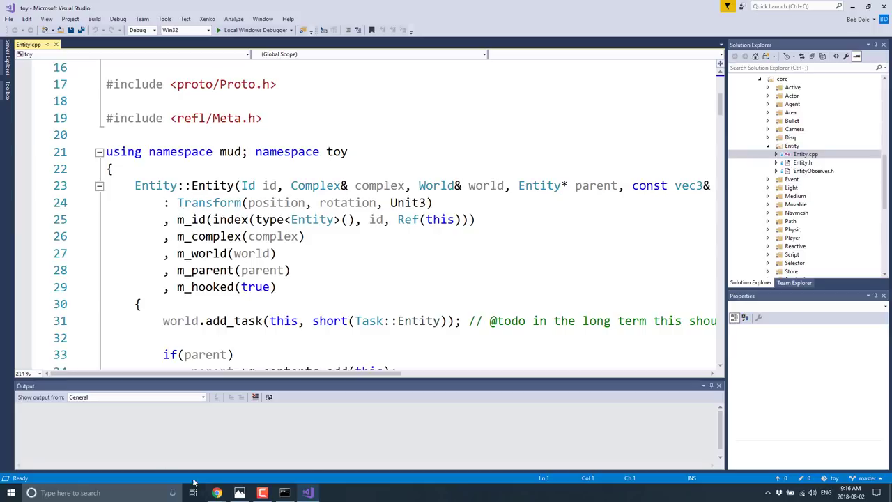
Switch to the toy GitHub repository in Chrome and review the README's roadmap and build instructions.
{"action": "mouse_move", "coordinate": [217, 492]}
{"action": "scroll", "coordinate": [477, 303], "scroll_direction": "up", "scroll_amount": 3}
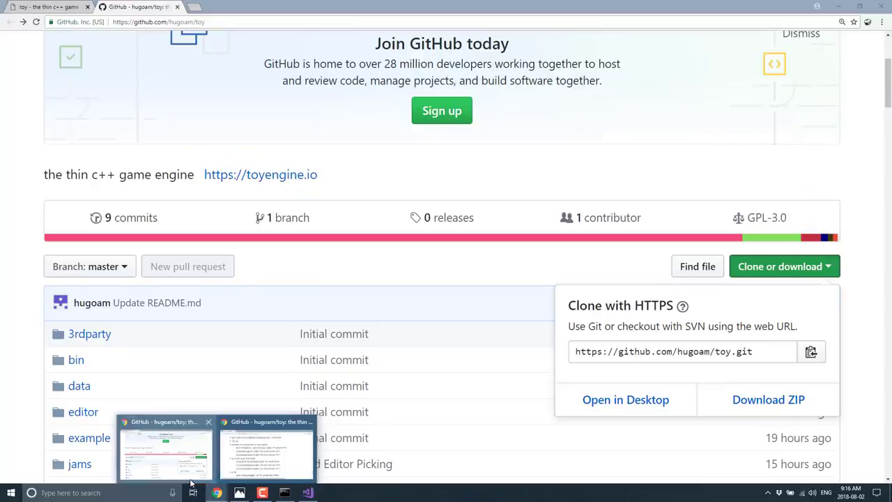
{"action": "left_click", "coordinate": [192, 483]}
{"action": "scroll", "coordinate": [416, 229], "scroll_direction": "down", "scroll_amount": 10}
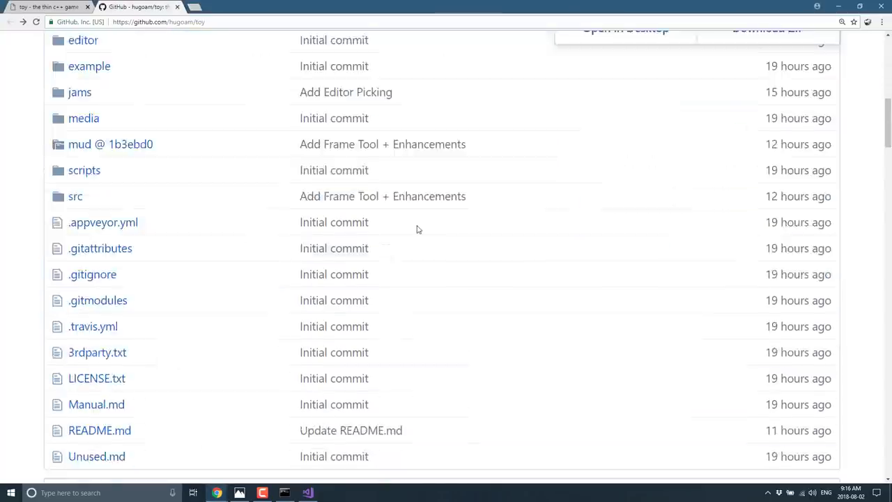
{"action": "scroll", "coordinate": [418, 231], "scroll_direction": "down", "scroll_amount": 20}
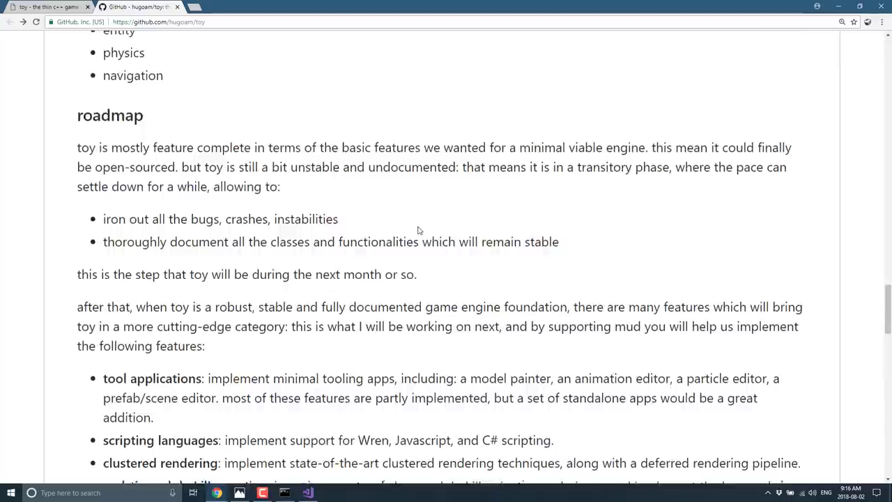
{"action": "scroll", "coordinate": [418, 230], "scroll_direction": "down", "scroll_amount": 9}
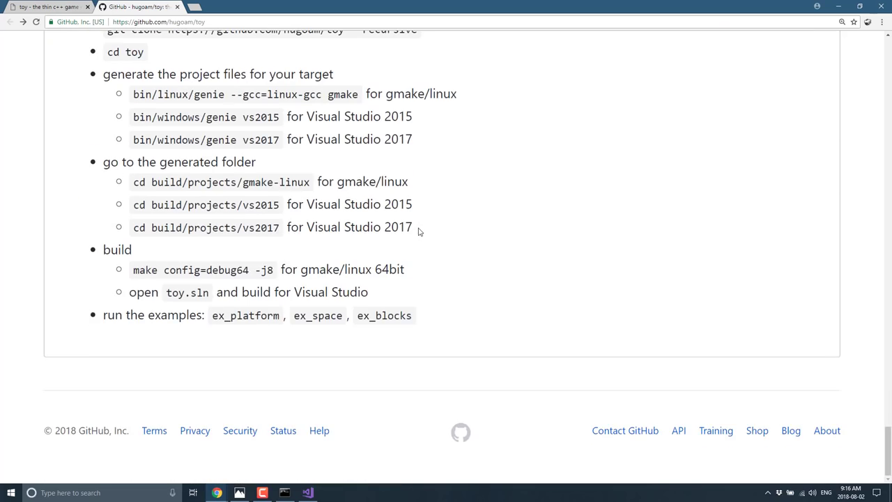
Return to the toyengine.io page and examine its Highlights and code Snippets sections, including the Rendering a Cube example.
{"action": "left_click", "coordinate": [64, 8]}
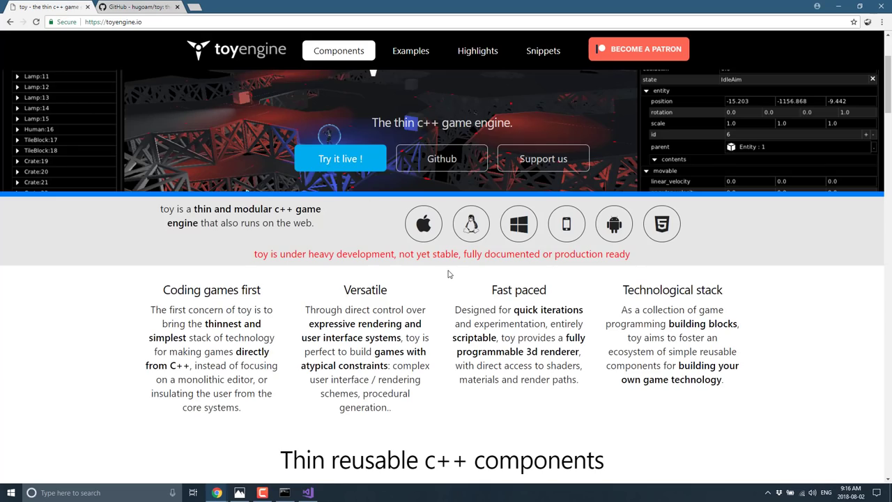
{"action": "scroll", "coordinate": [448, 274], "scroll_direction": "down", "scroll_amount": 15}
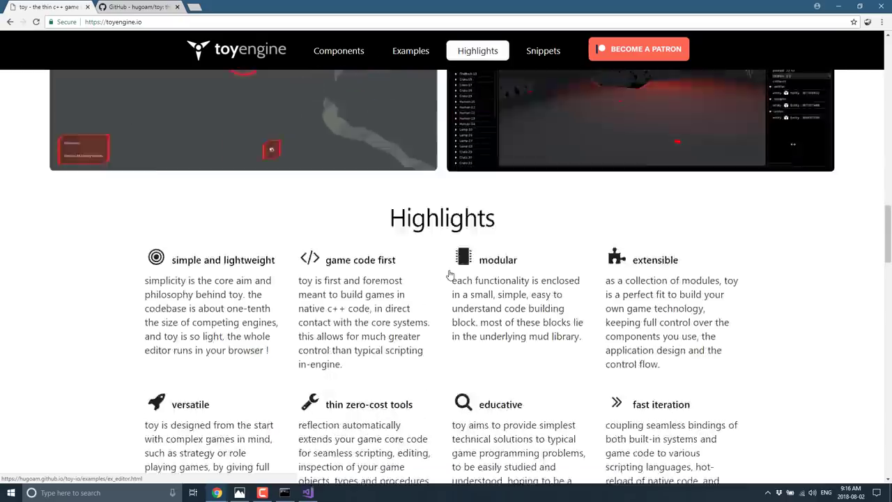
{"action": "scroll", "coordinate": [449, 274], "scroll_direction": "down", "scroll_amount": 7}
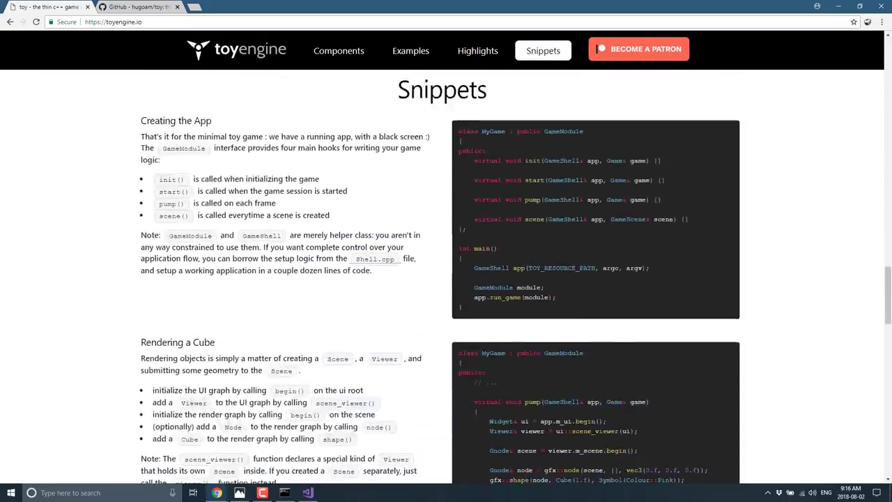
{"action": "scroll", "coordinate": [615, 345], "scroll_direction": "down", "scroll_amount": 2}
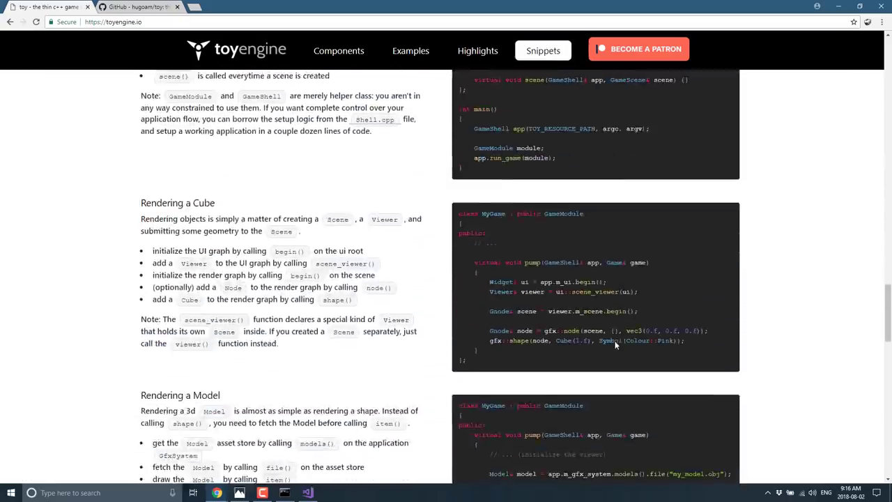
{"action": "scroll", "coordinate": [615, 344], "scroll_direction": "up", "scroll_amount": 1}
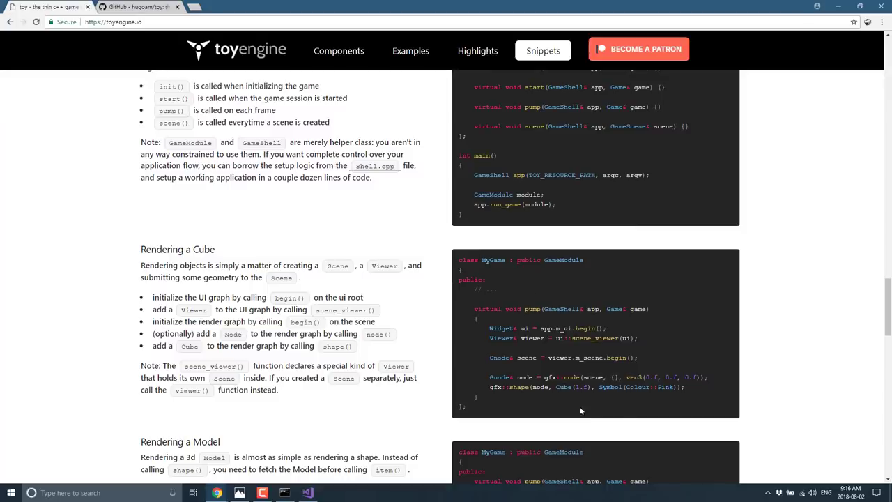
{"action": "left_click_drag", "start_coordinate": [579, 410], "coordinate": [457, 264]}
{"action": "scroll", "coordinate": [495, 285], "scroll_direction": "down", "scroll_amount": 15}
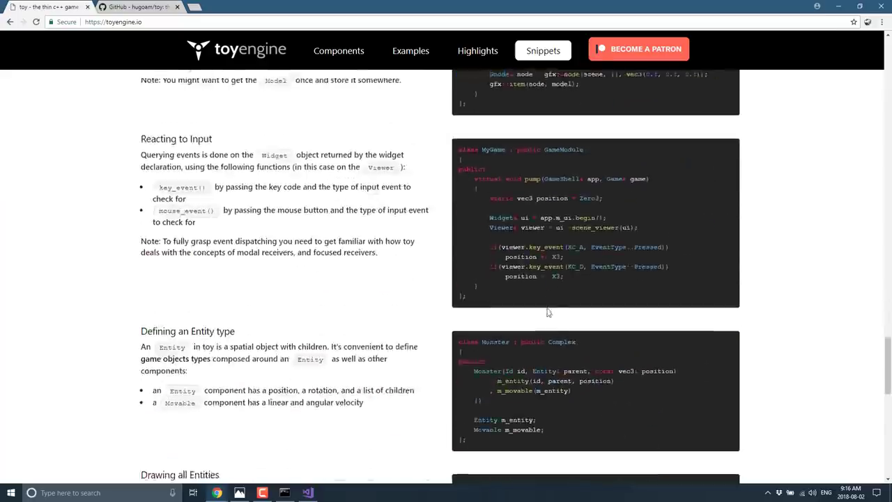
{"action": "scroll", "coordinate": [547, 313], "scroll_direction": "up", "scroll_amount": 15}
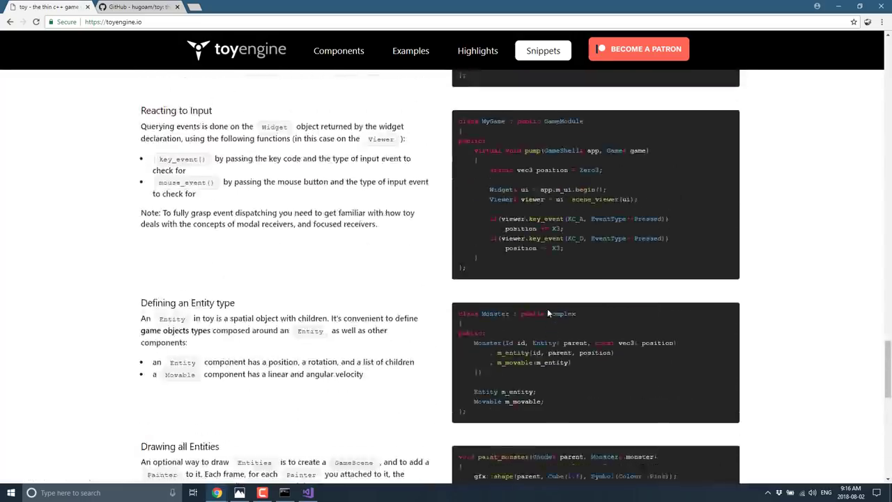
{"action": "scroll", "coordinate": [547, 313], "scroll_direction": "up", "scroll_amount": 15}
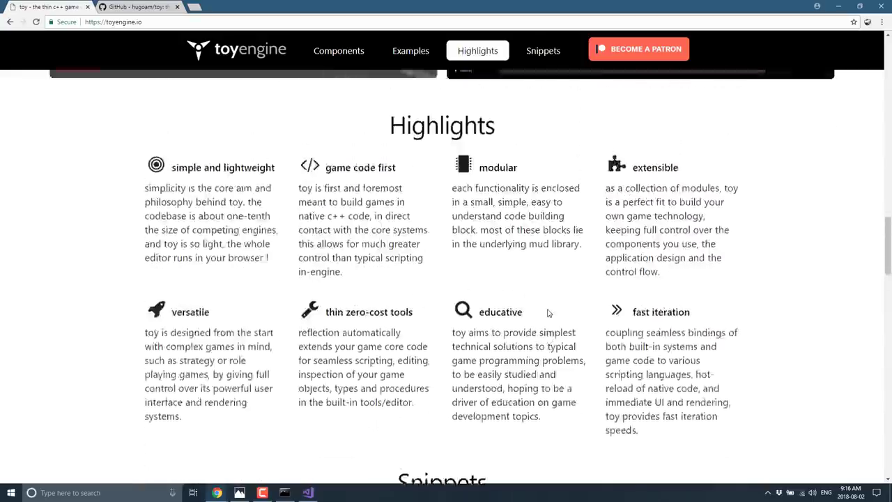
Switch to Visual Studio, set the ex_platform project in the bin folder as the startup project, and build the whole solution.
{"action": "scroll", "coordinate": [547, 313], "scroll_direction": "up", "scroll_amount": 12}
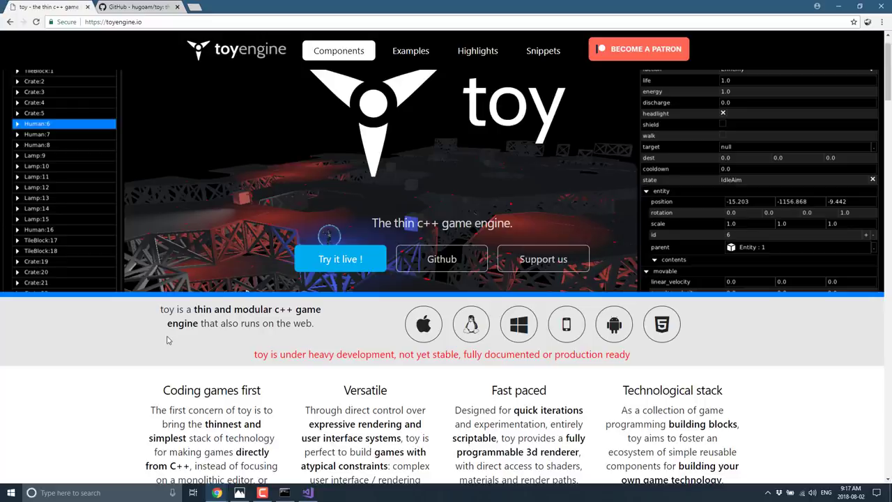
{"action": "left_click", "coordinate": [308, 493]}
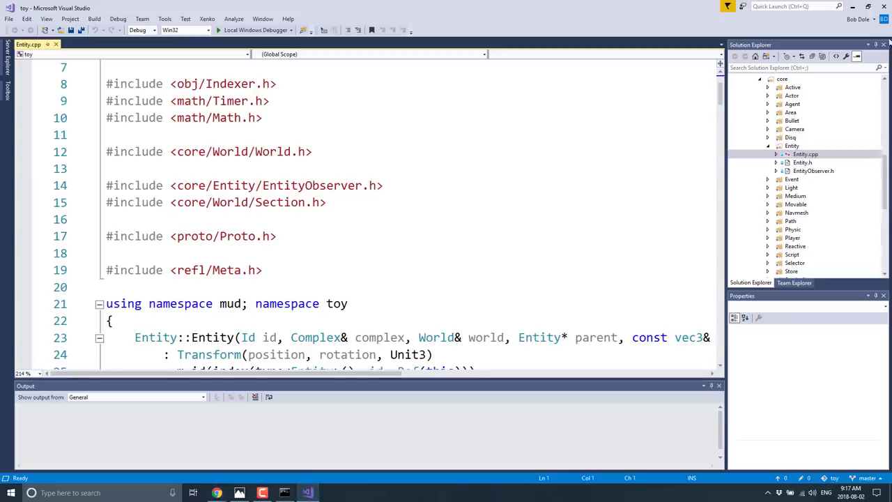
{"action": "scroll", "coordinate": [798, 211], "scroll_direction": "up", "scroll_amount": 5}
{"action": "scroll", "coordinate": [798, 211], "scroll_direction": "up", "scroll_amount": 5}
{"action": "left_click", "coordinate": [763, 207]}
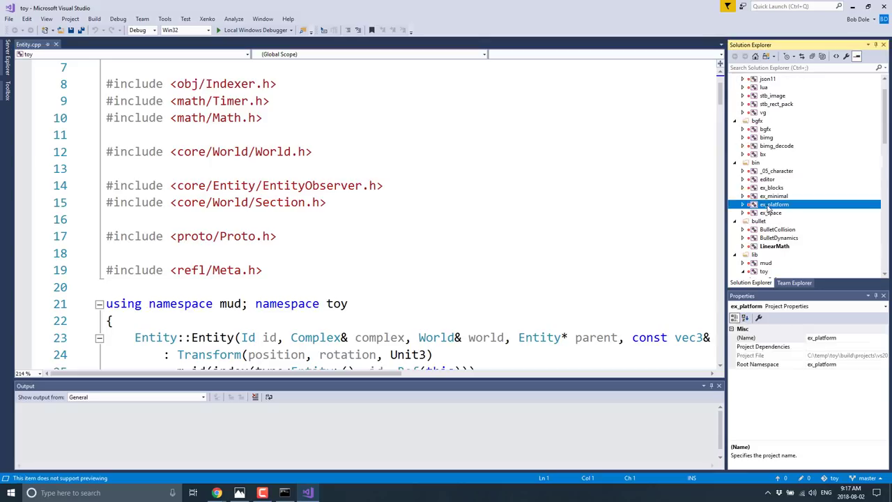
{"action": "right_click", "coordinate": [763, 206]}
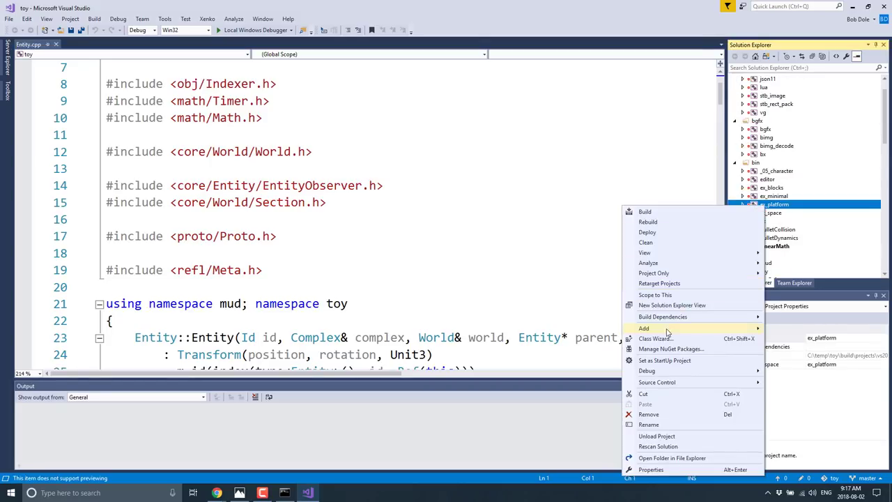
{"action": "left_click", "coordinate": [654, 360]}
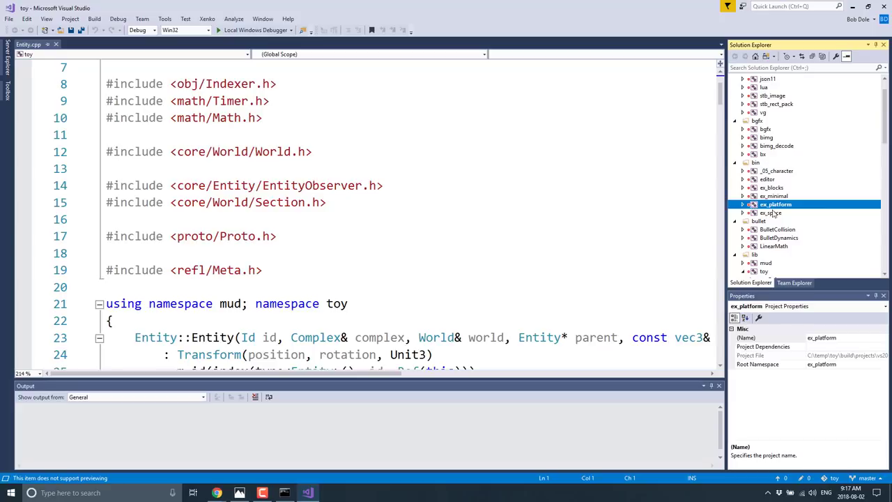
{"action": "left_click", "coordinate": [96, 19]}
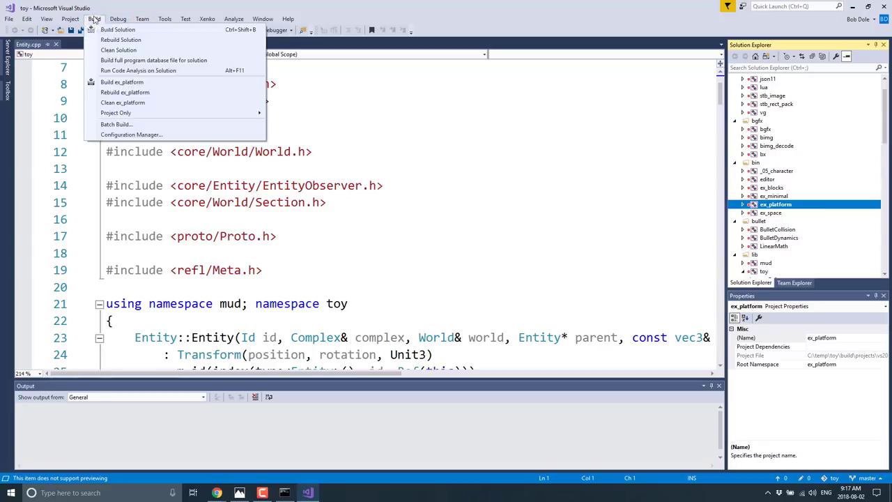
{"action": "left_click", "coordinate": [112, 29]}
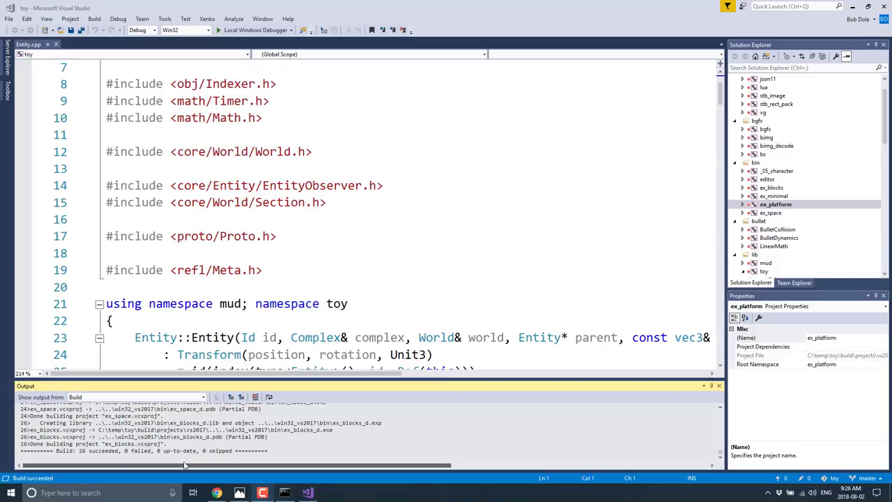
Start a new debug instance of the _05_character project and continue despite the deployment errors.
{"action": "left_click", "coordinate": [743, 205]}
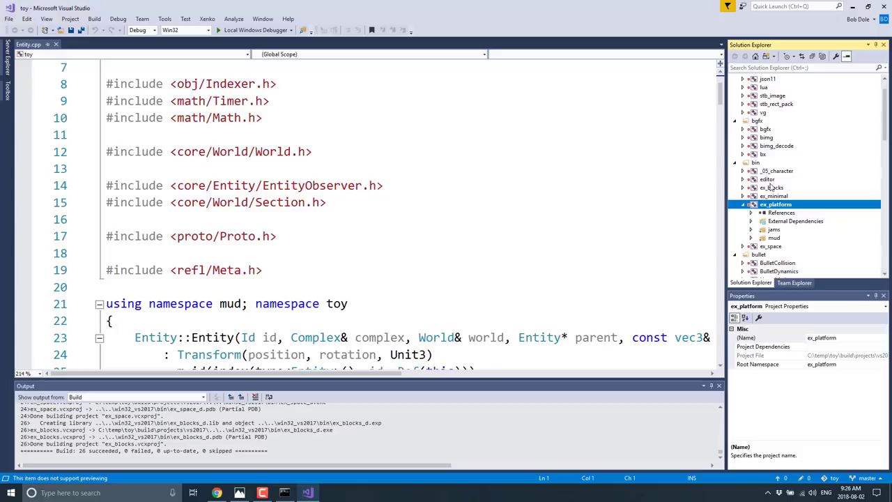
{"action": "left_click", "coordinate": [775, 172]}
{"action": "left_click", "coordinate": [743, 171]}
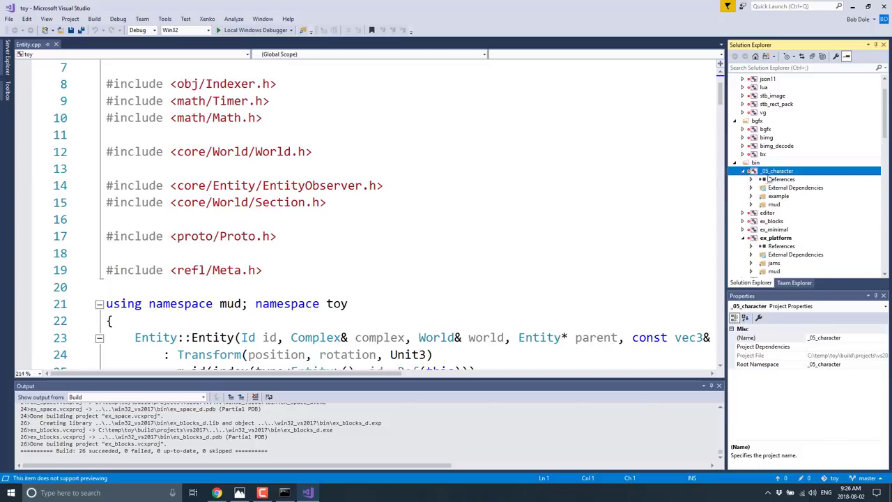
{"action": "right_click", "coordinate": [777, 171]}
{"action": "right_click", "coordinate": [781, 172]}
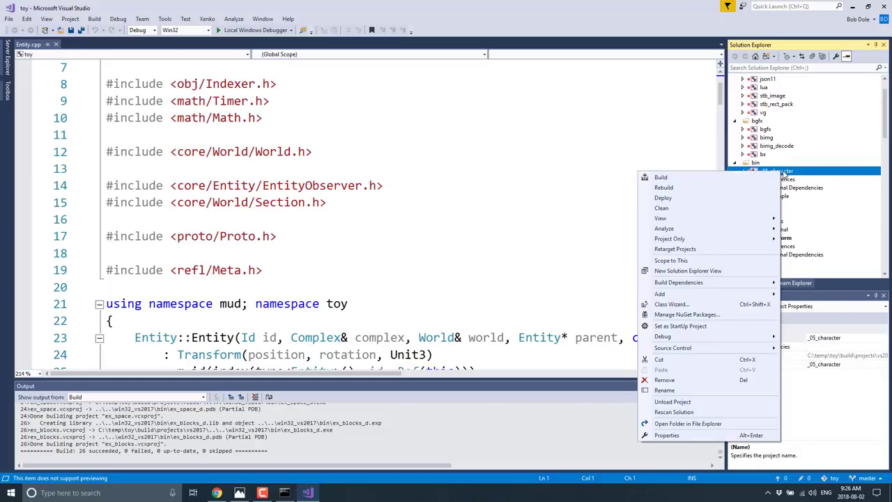
{"action": "mouse_move", "coordinate": [689, 337]}
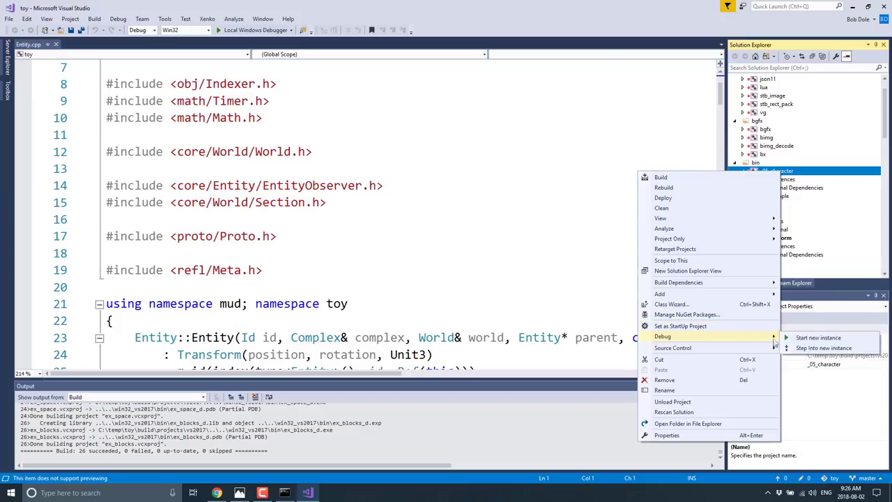
{"action": "left_click", "coordinate": [822, 338]}
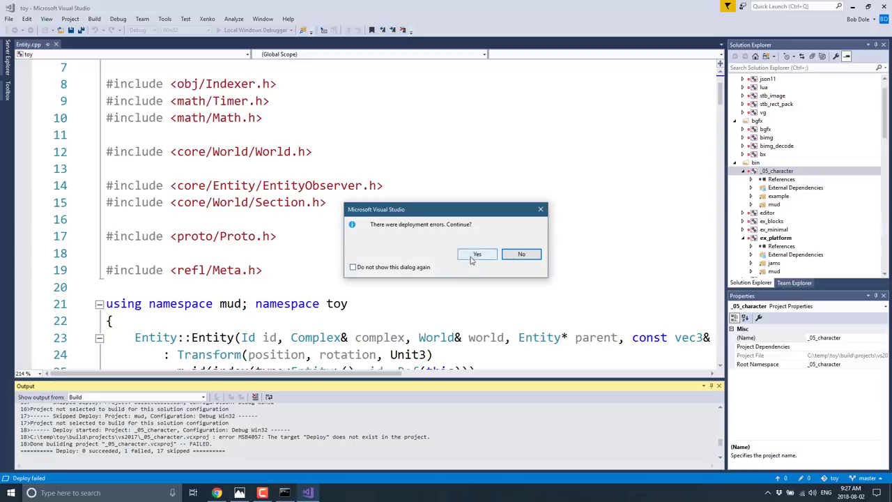
{"action": "left_click", "coordinate": [472, 256]}
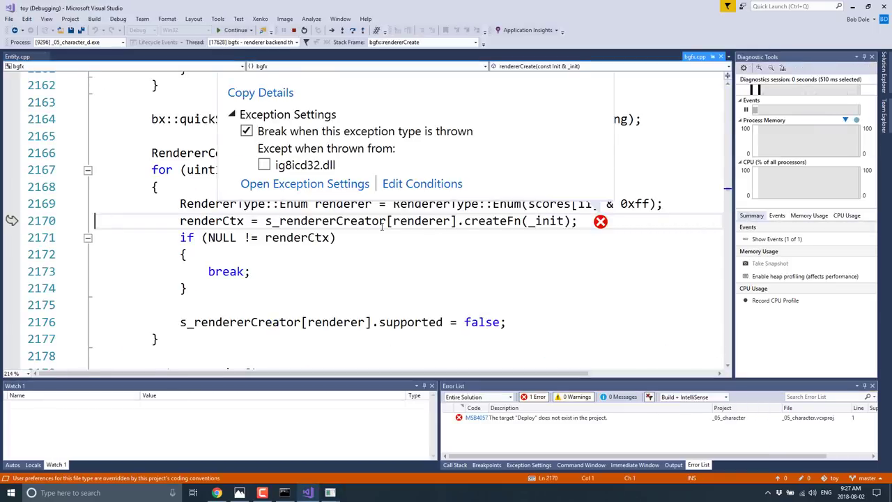
{"action": "mouse_move", "coordinate": [300, 219]}
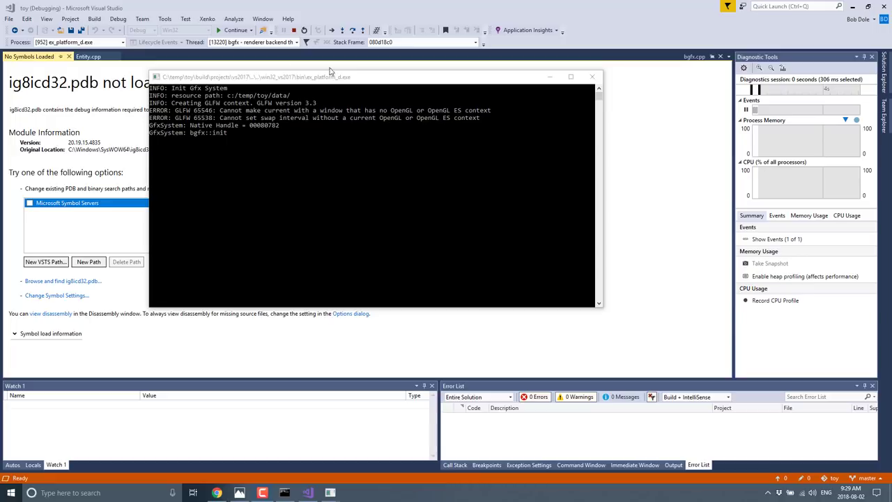
{"action": "left_click_drag", "start_coordinate": [338, 77], "coordinate": [333, 109]}
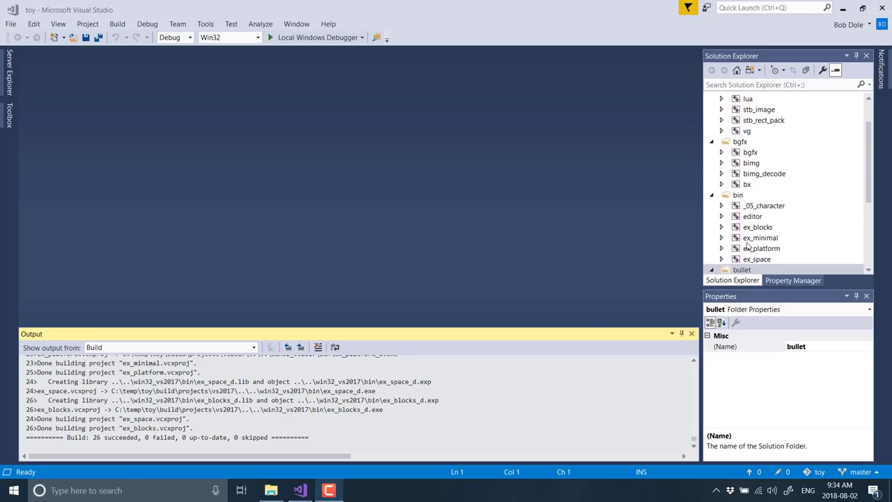
Start a new debug instance of the ex_platform project in the bin folder.
{"action": "left_click", "coordinate": [757, 253]}
{"action": "right_click", "coordinate": [757, 253]}
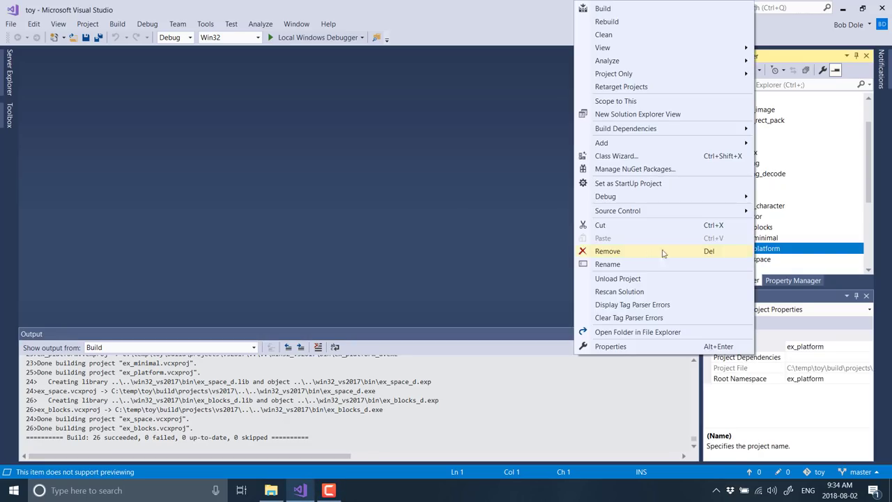
{"action": "mouse_move", "coordinate": [624, 202]}
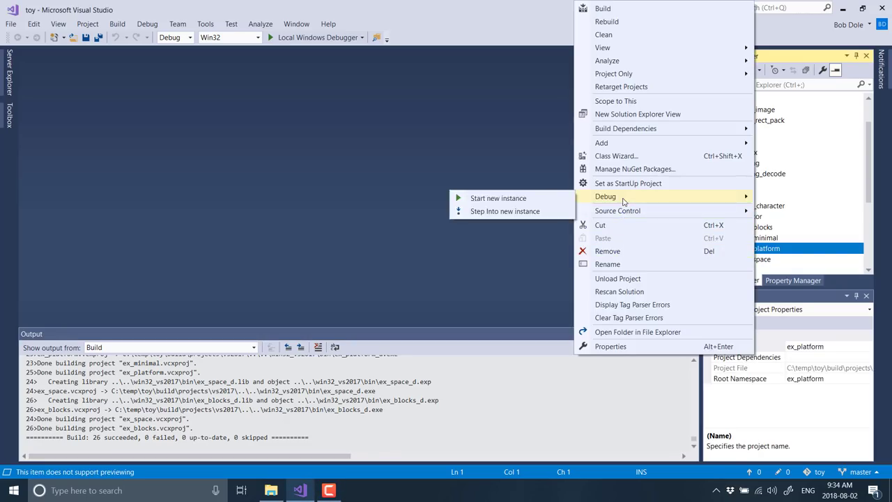
{"action": "left_click", "coordinate": [485, 198]}
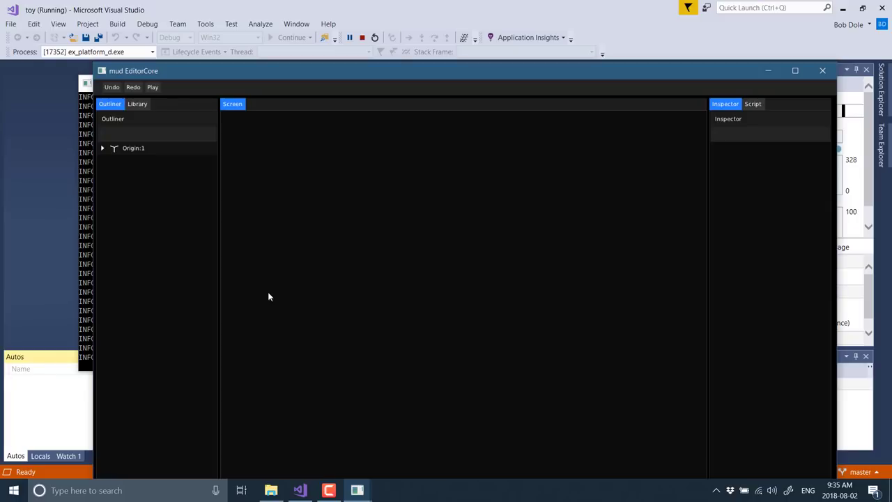
Play the platform game inside the mud EditorCore window, move the character forward, and stop play mode.
{"action": "left_click", "coordinate": [155, 88]}
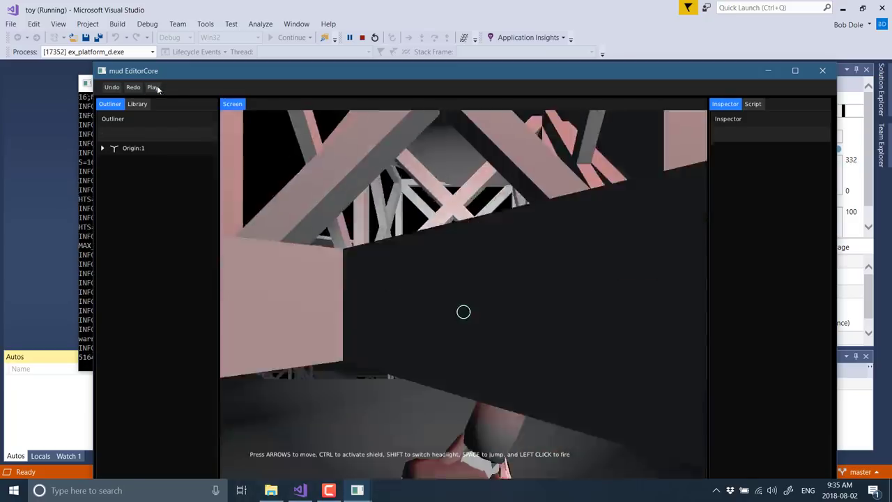
{"action": "left_click", "coordinate": [153, 87]}
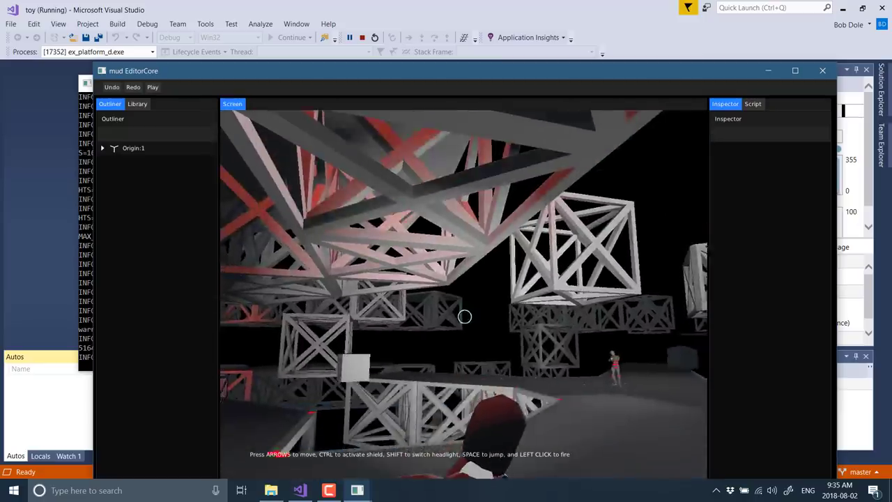
{"action": "key", "text": "Up"}
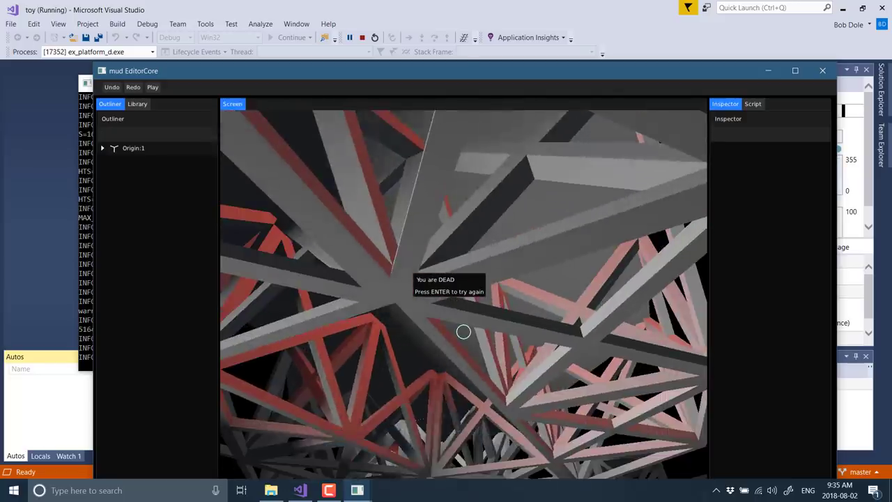
{"action": "left_click", "coordinate": [148, 87]}
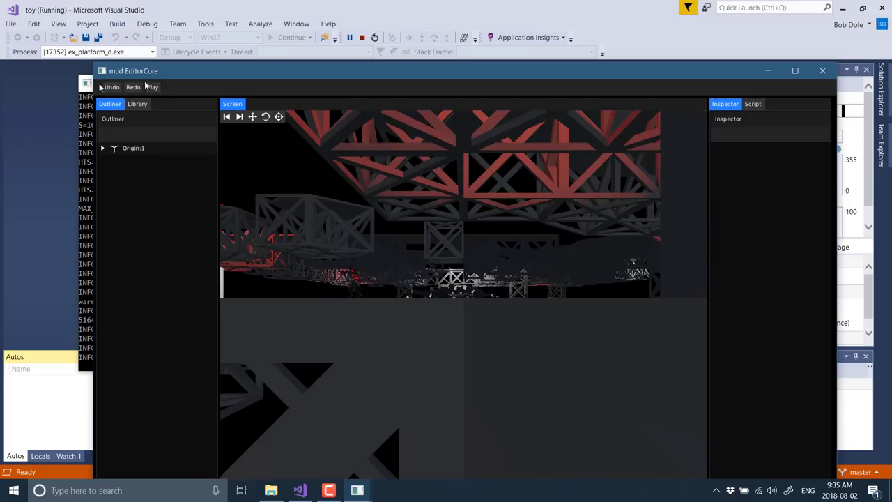
Expand Origin:1 in the outliner and inspect the properties of TileBlock:19.
{"action": "left_click", "coordinate": [102, 149]}
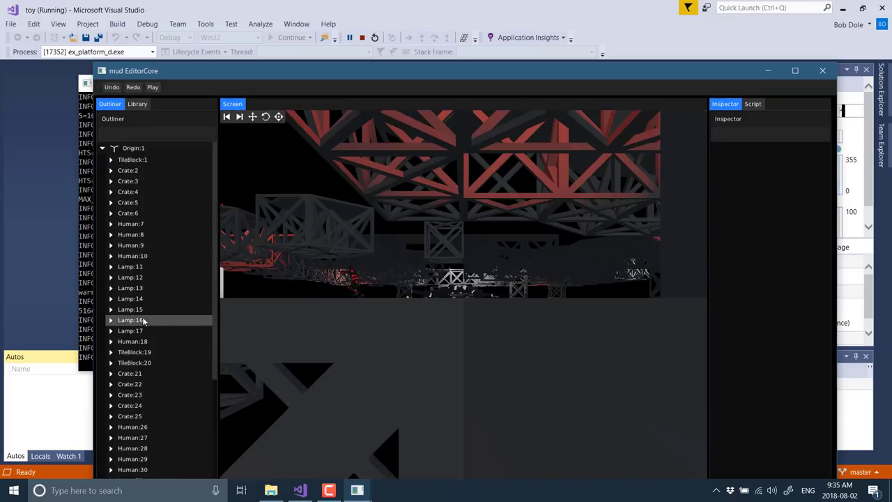
{"action": "left_click", "coordinate": [154, 353]}
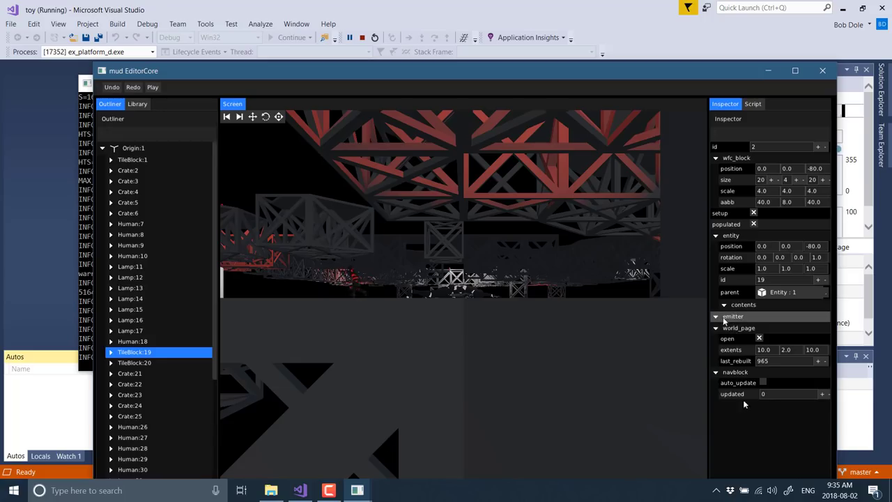
{"action": "left_click", "coordinate": [110, 354]}
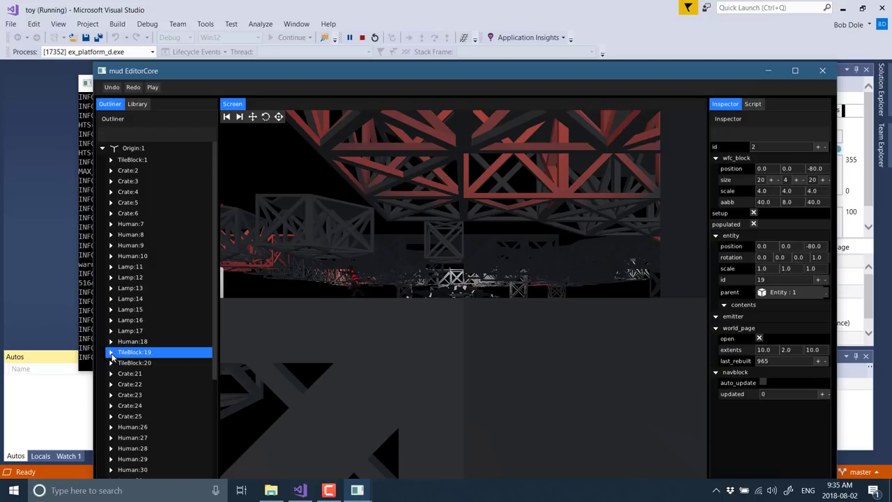
Start creating an object in the Library's Entity registry and review the available object types, keeping OCamera selected.
{"action": "left_click", "coordinate": [138, 105]}
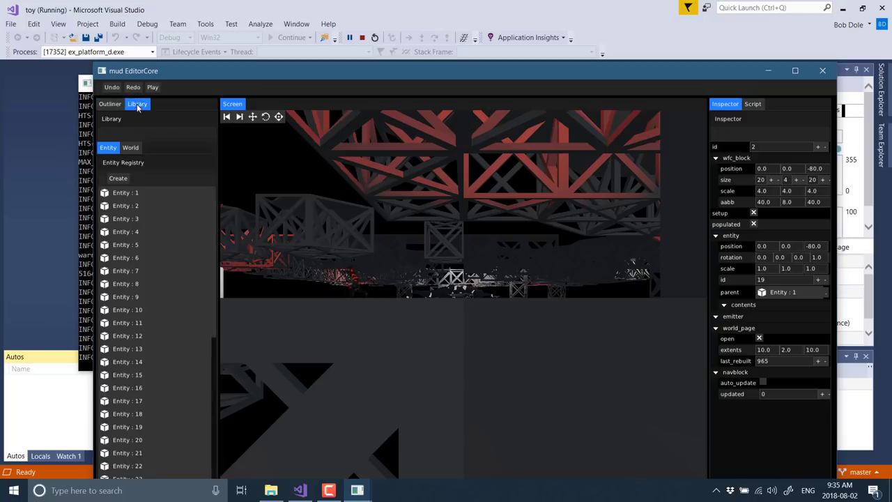
{"action": "left_click", "coordinate": [118, 178]}
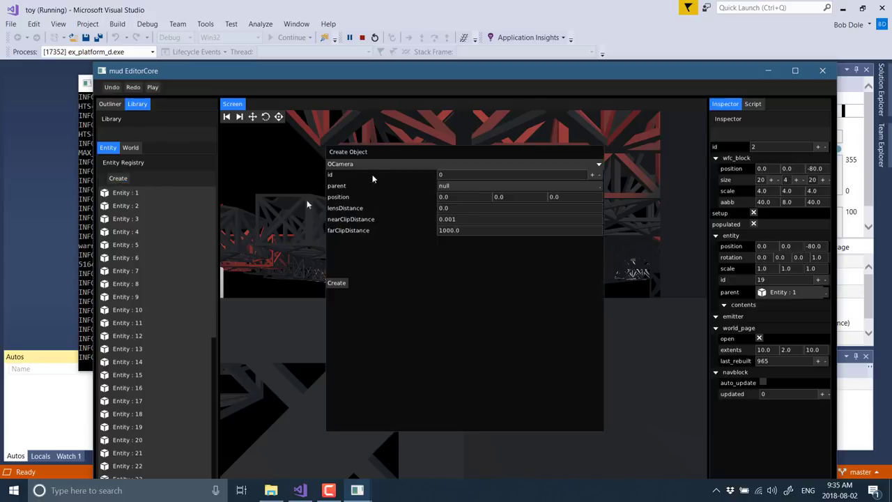
{"action": "left_click", "coordinate": [593, 166]}
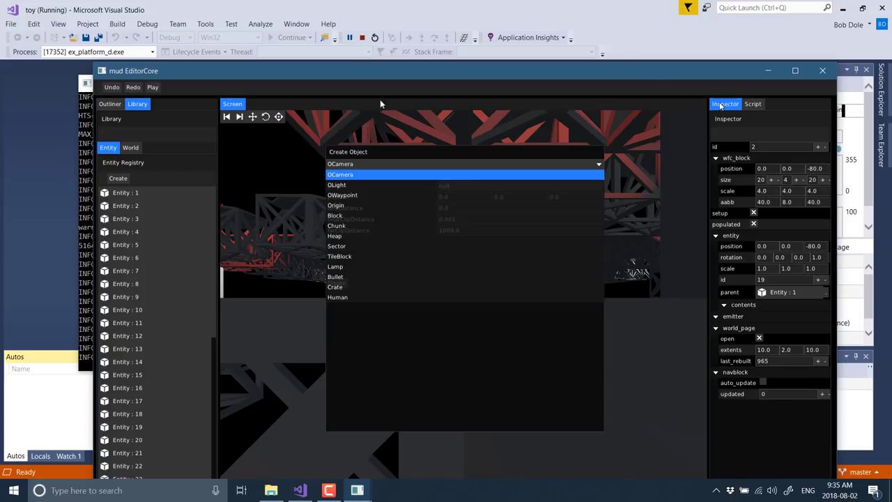
{"action": "left_click", "coordinate": [425, 179]}
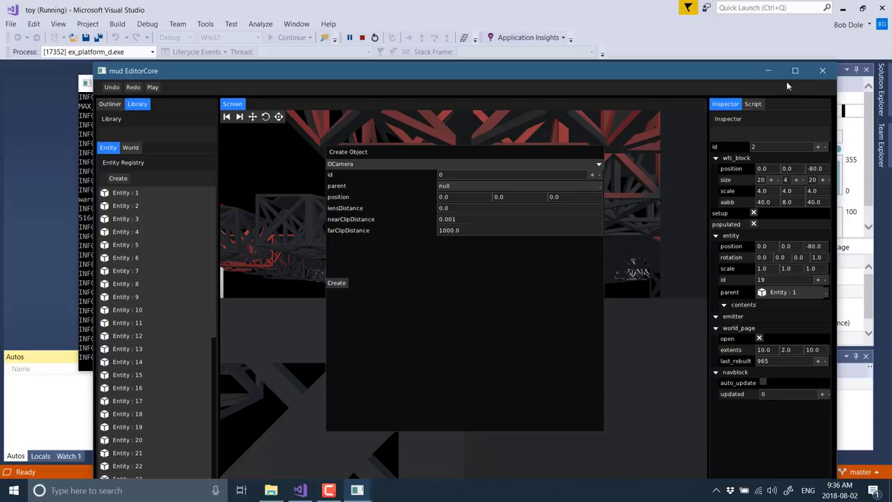
Close the mud EditorCore window and dismiss the exception notice over World.cpp in Visual Studio.
{"action": "left_click", "coordinate": [815, 73]}
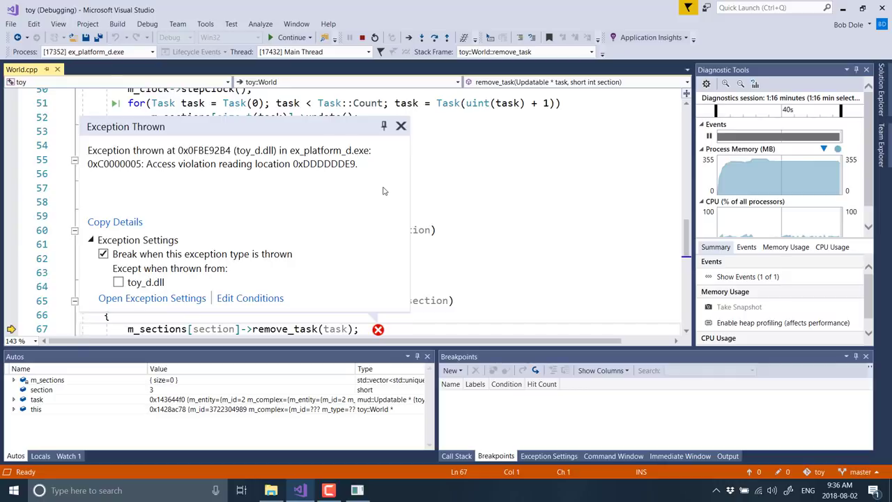
{"action": "left_click", "coordinate": [402, 127]}
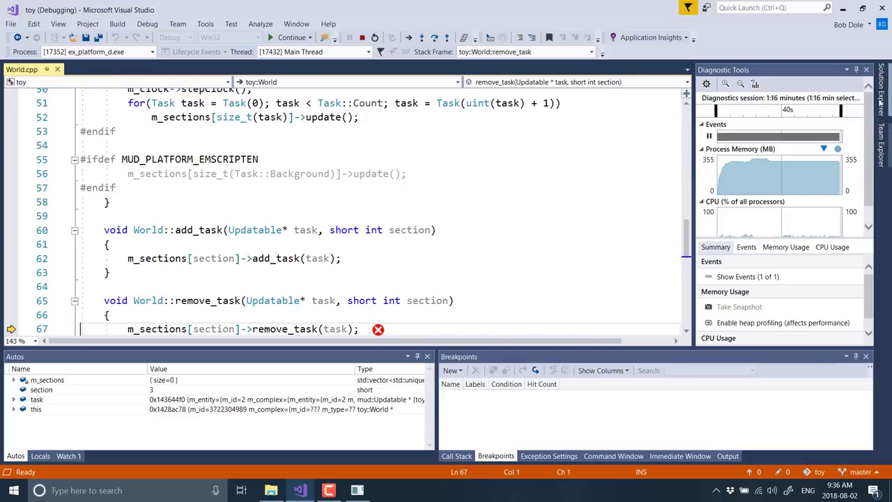
{"action": "left_click", "coordinate": [341, 146]}
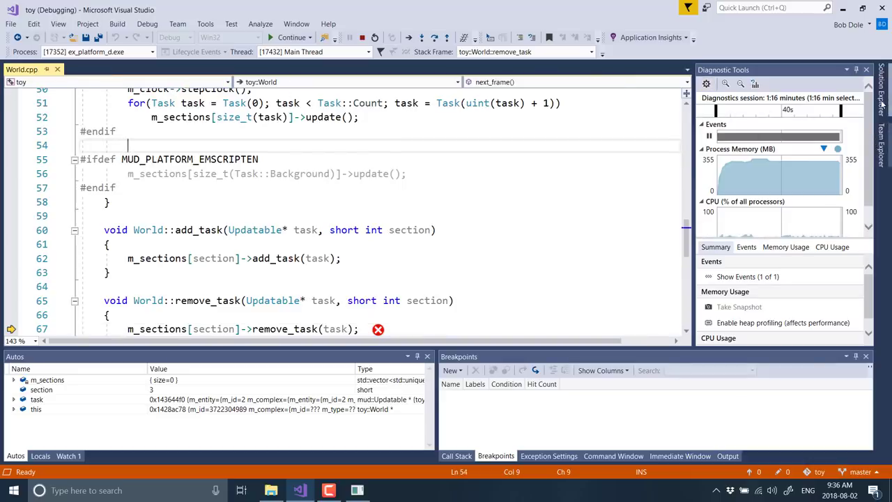
Expand the jams/platform and mud/src/mud folders of the ex_platform project and open ex_platform.cpp.
{"action": "left_click", "coordinate": [882, 104]}
{"action": "left_click", "coordinate": [723, 295]}
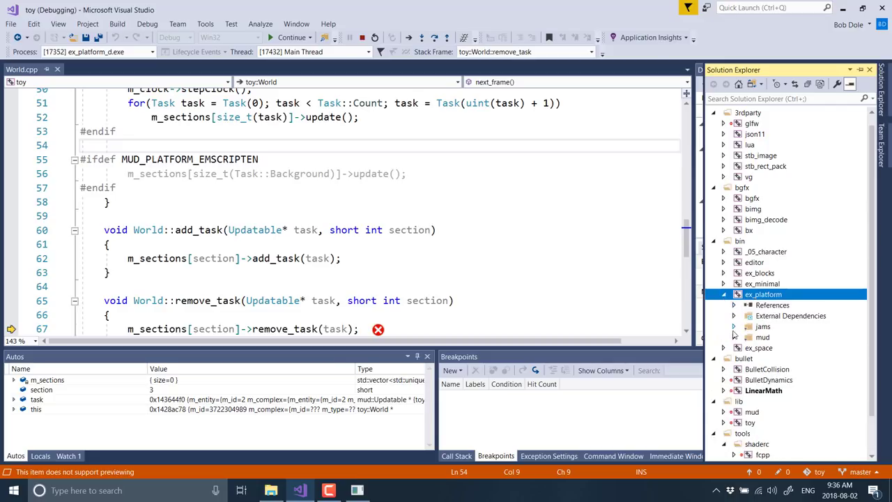
{"action": "left_click", "coordinate": [733, 326]}
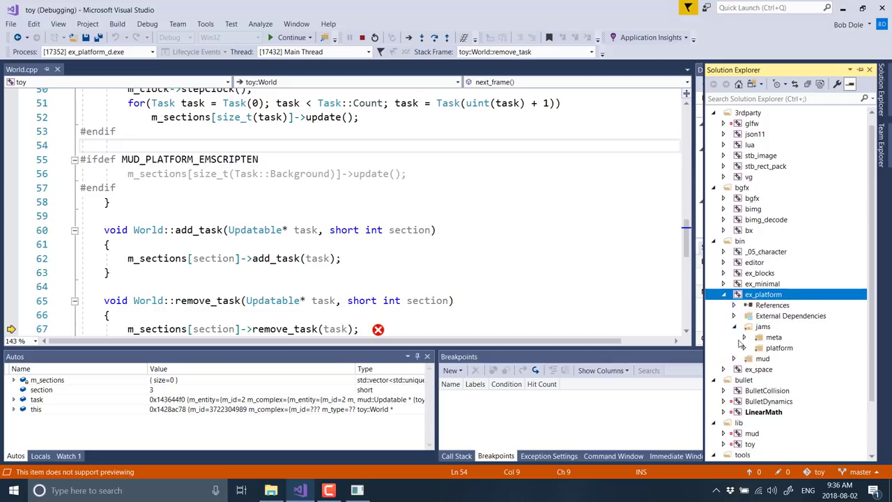
{"action": "left_click", "coordinate": [733, 358]}
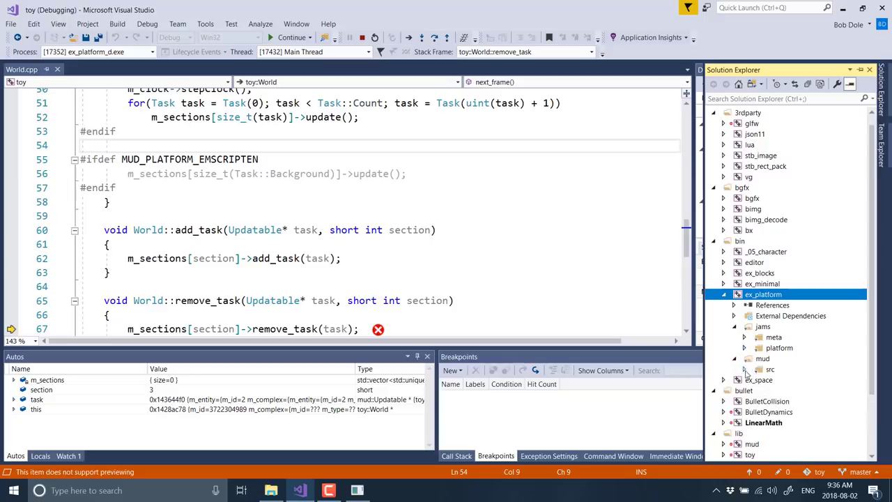
{"action": "left_click", "coordinate": [744, 370]}
{"action": "left_click", "coordinate": [758, 381]}
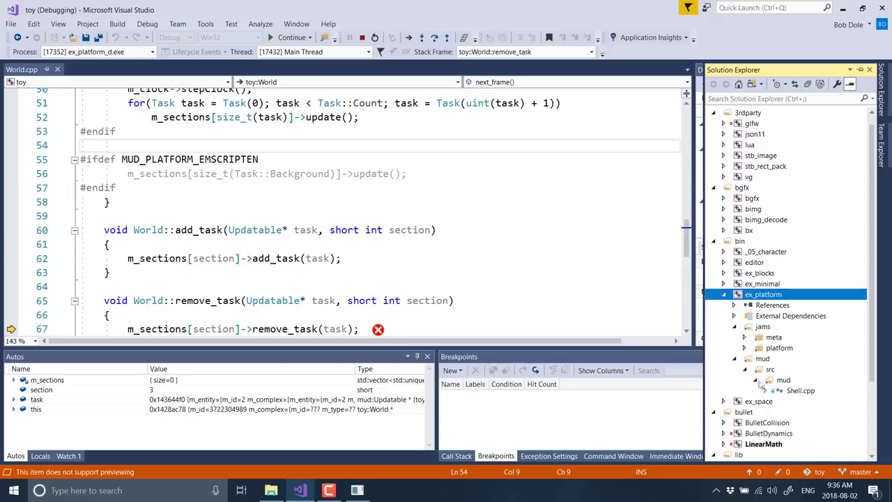
{"action": "left_click", "coordinate": [744, 348]}
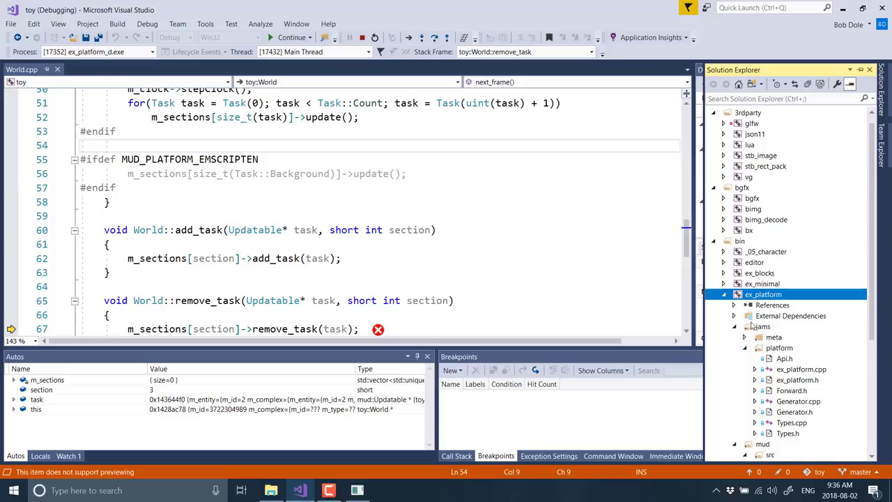
{"action": "double_click", "coordinate": [794, 369]}
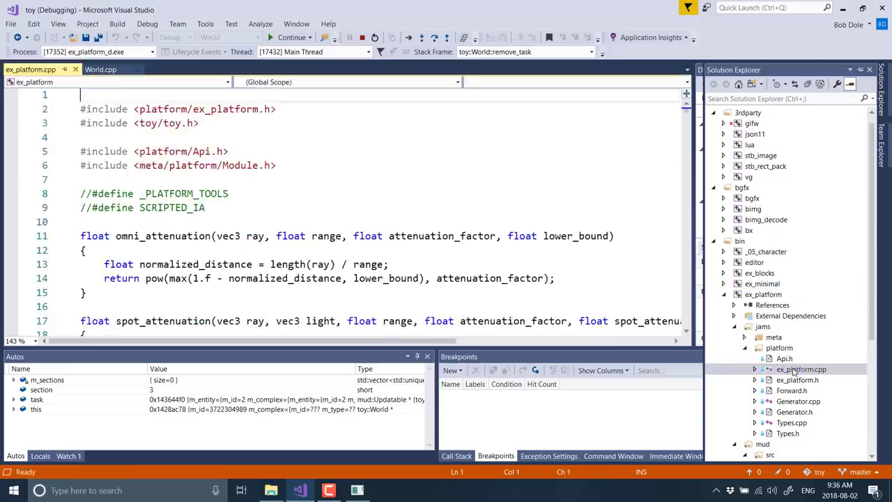
Skim through ex_platform.cpp and search the current document for "main".
{"action": "left_click", "coordinate": [484, 253]}
{"action": "scroll", "coordinate": [462, 245], "scroll_direction": "down", "scroll_amount": 20}
{"action": "scroll", "coordinate": [462, 244], "scroll_direction": "down", "scroll_amount": 20}
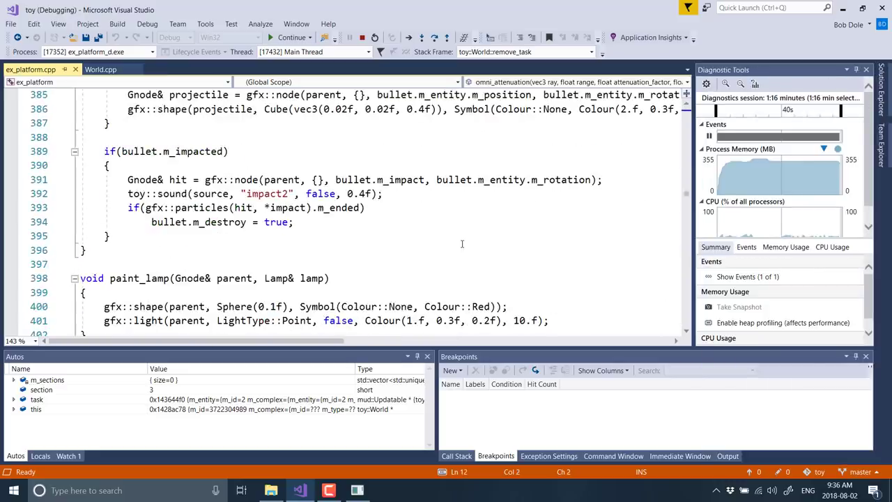
{"action": "key", "text": "ctrl+f"}
{"action": "type", "text": "main"}
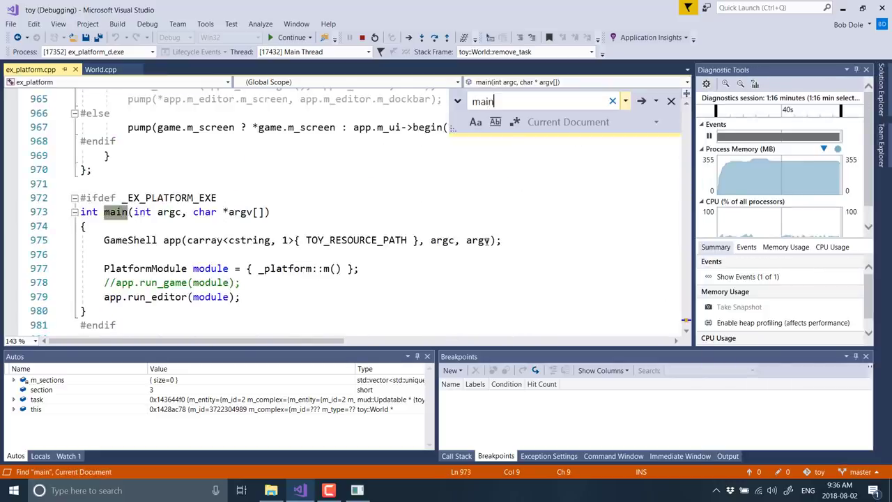